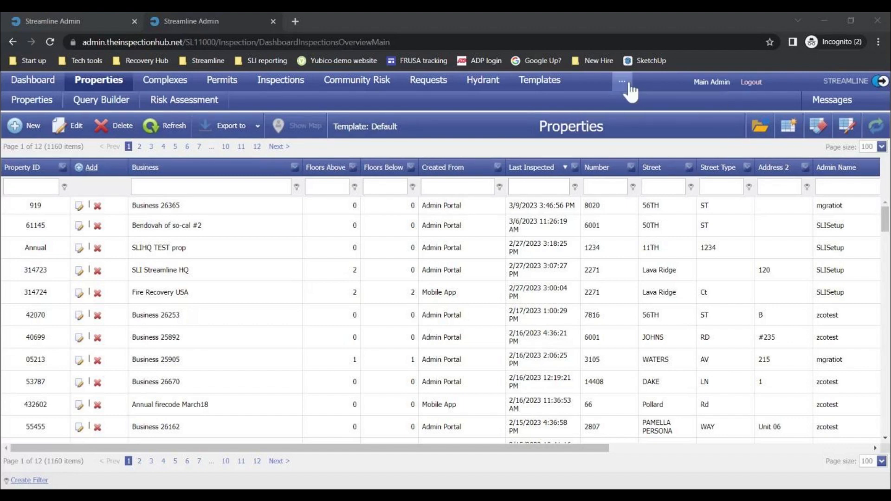
Open the Permit Type list in the admin area's Lookup Management.
mouse_move(629, 88)
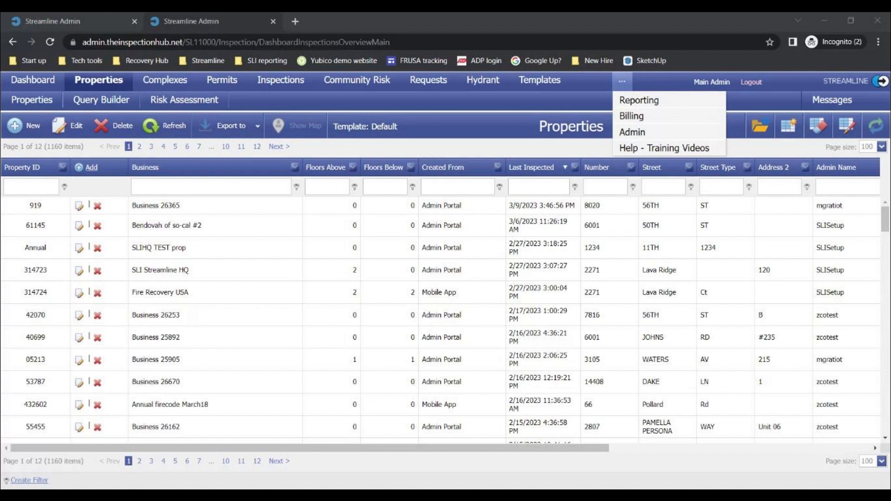
left_click(624, 134)
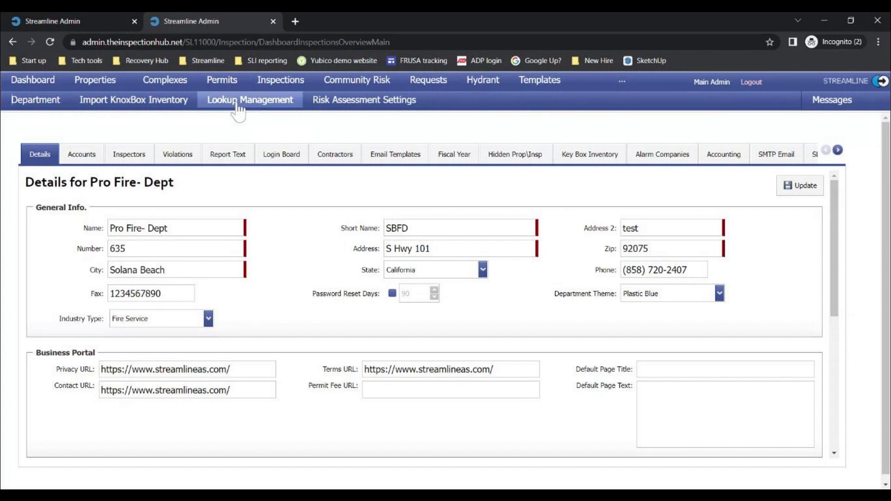
left_click(211, 102)
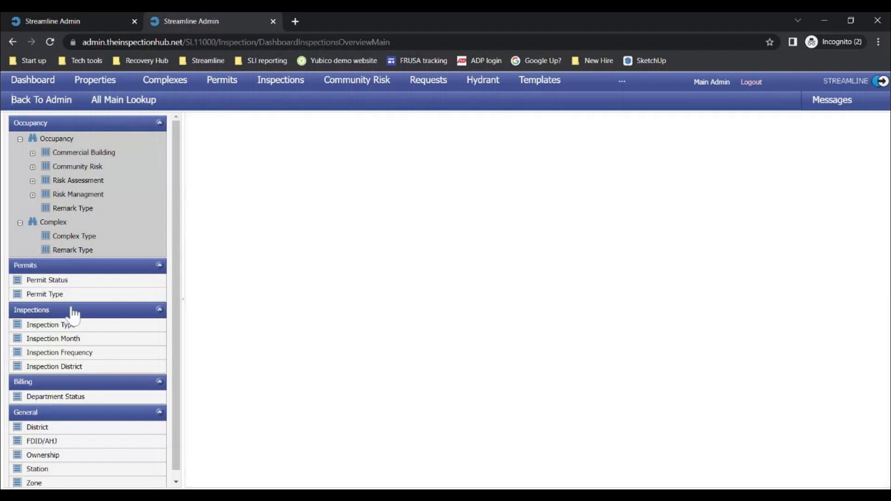
left_click(47, 295)
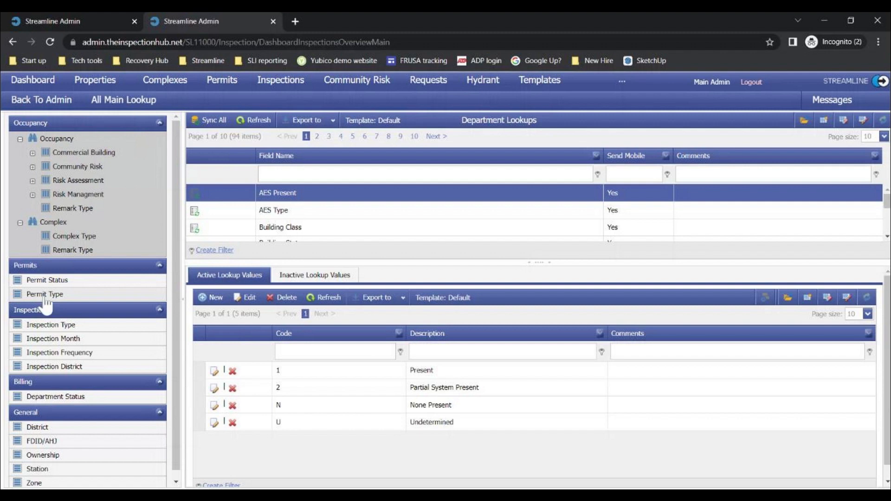
left_click(109, 296)
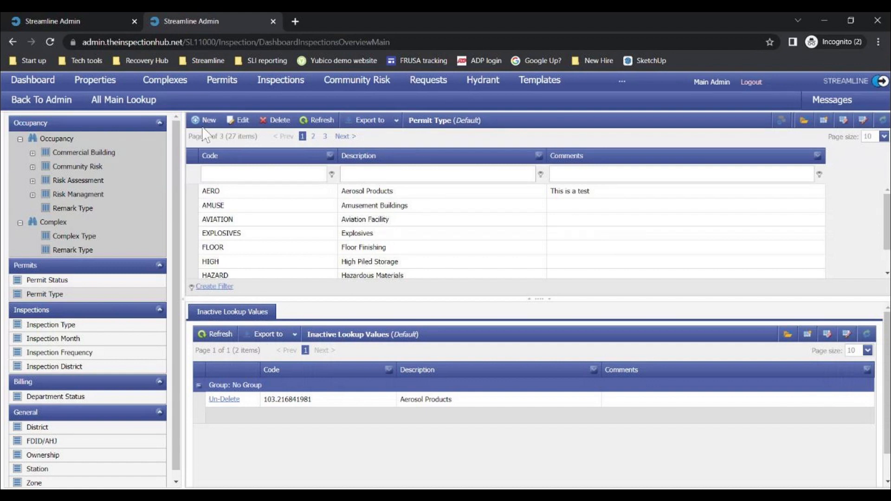
Start a new permit type with code 101.3.1 and description "Fireworks Display".
left_click(205, 122)
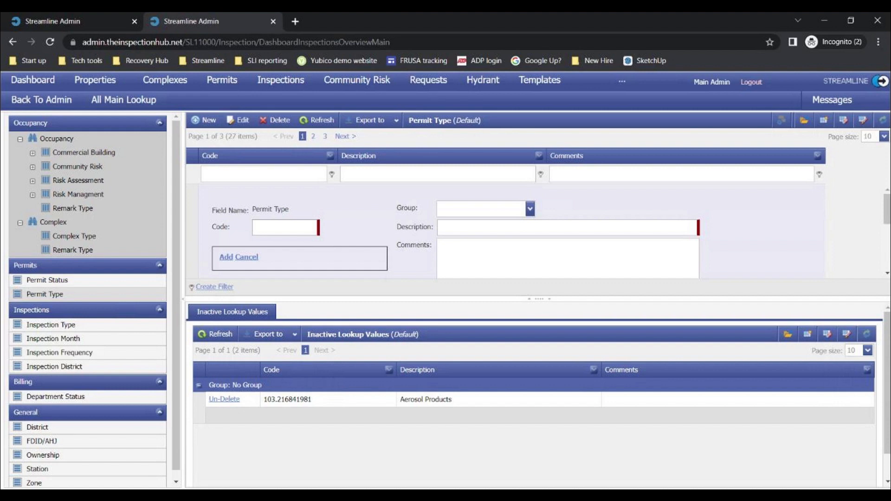
type("101.3.1")
key("Tab")
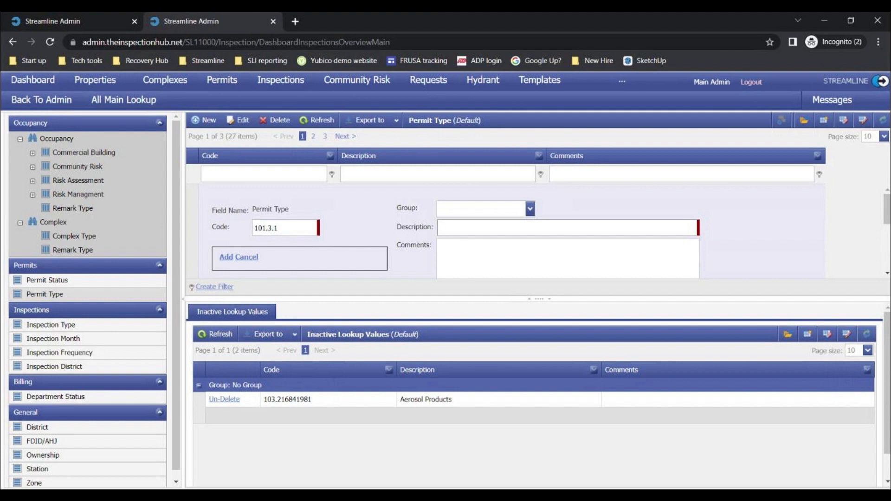
type("Fireworks Disply")
key("BackSpace")
type("lay")
Try to enter "Explosives" directly as the new permit type's group.
left_click(530, 209)
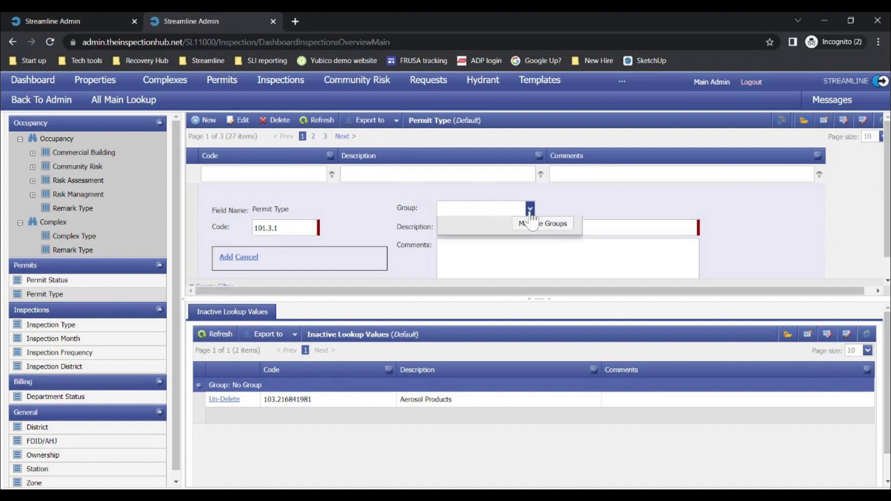
scroll(542, 263, "down", 1)
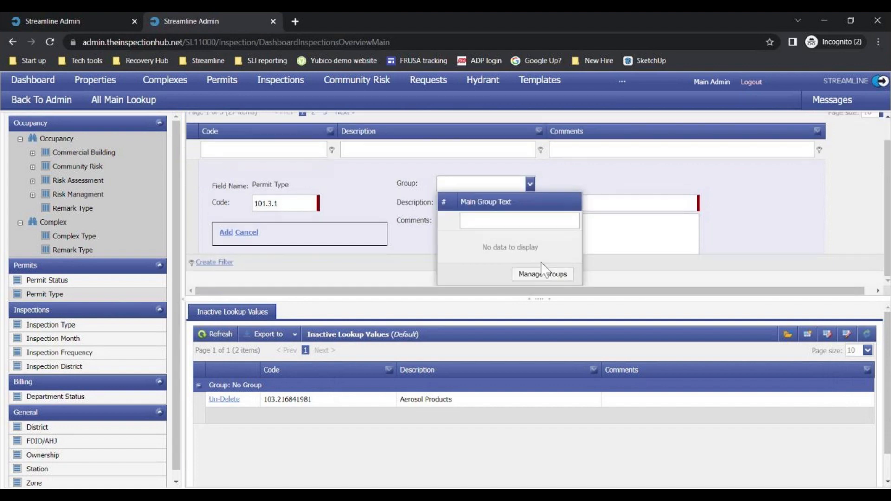
left_click(630, 187)
left_click(478, 209)
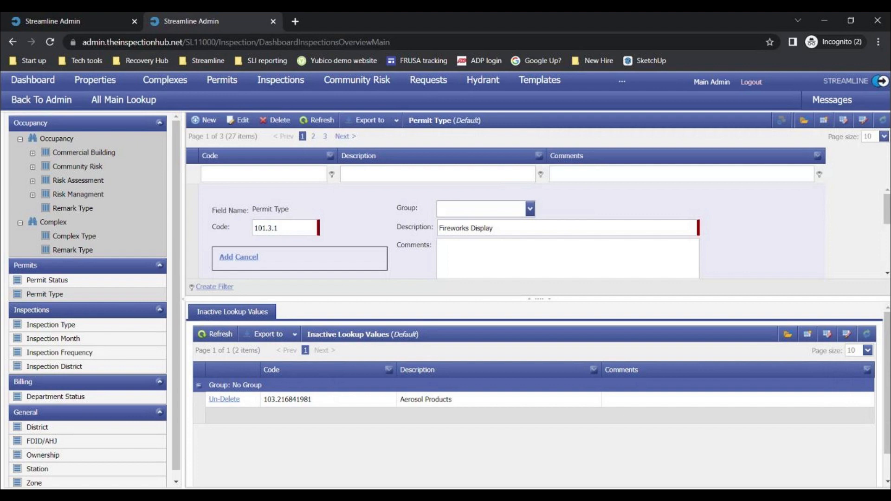
type("Explosives")
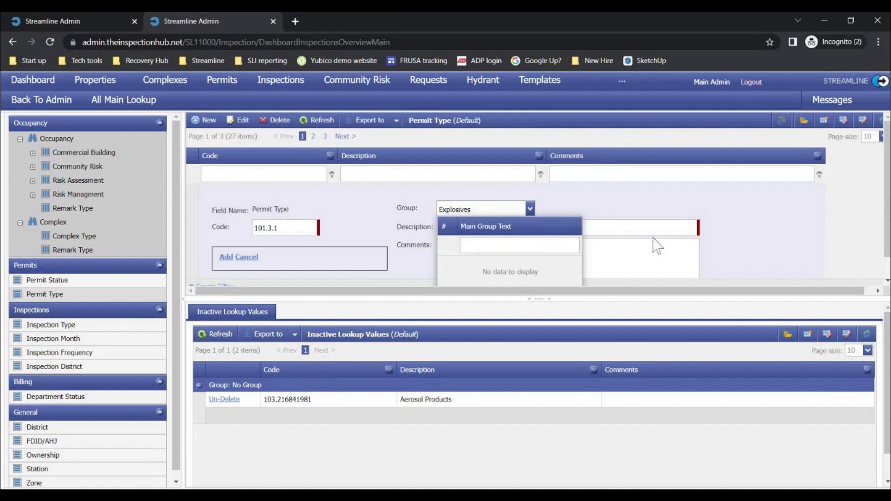
left_click(657, 246)
Create a permit type group with code EX and text "Explosives" in the group manager, and close the manager.
left_click(530, 209)
scroll(504, 266, "down", 1)
left_click(548, 277)
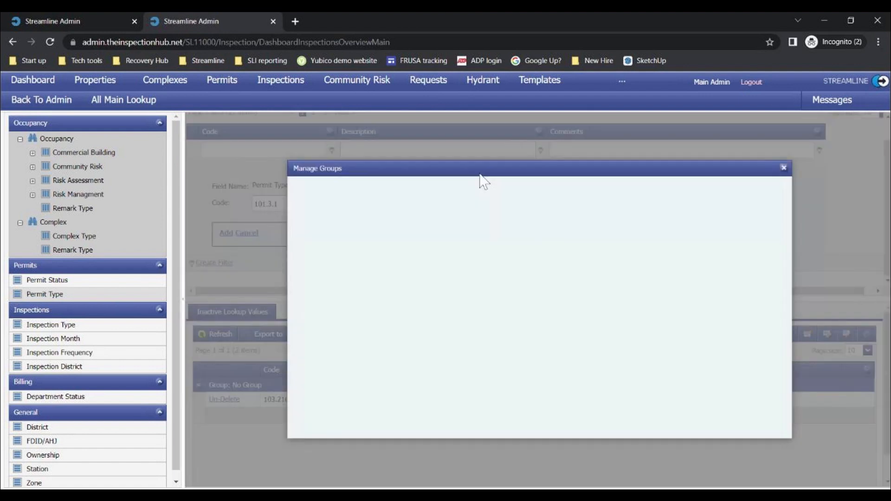
left_click(308, 194)
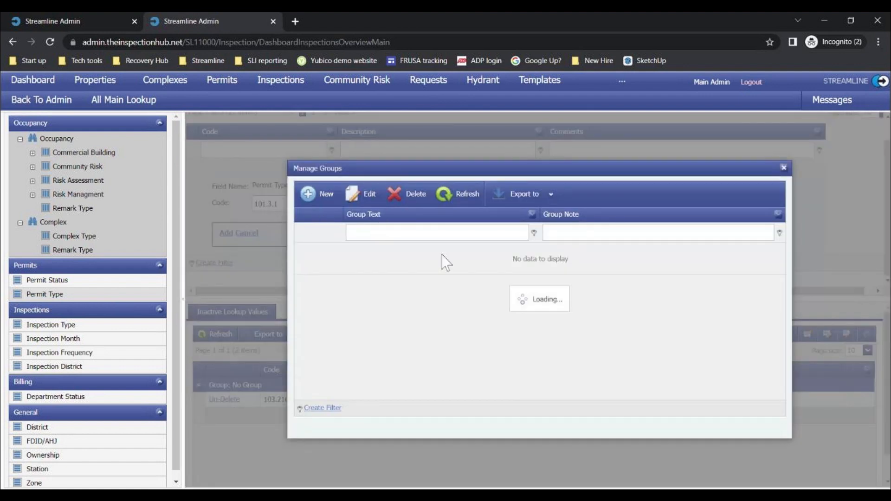
left_click(445, 265)
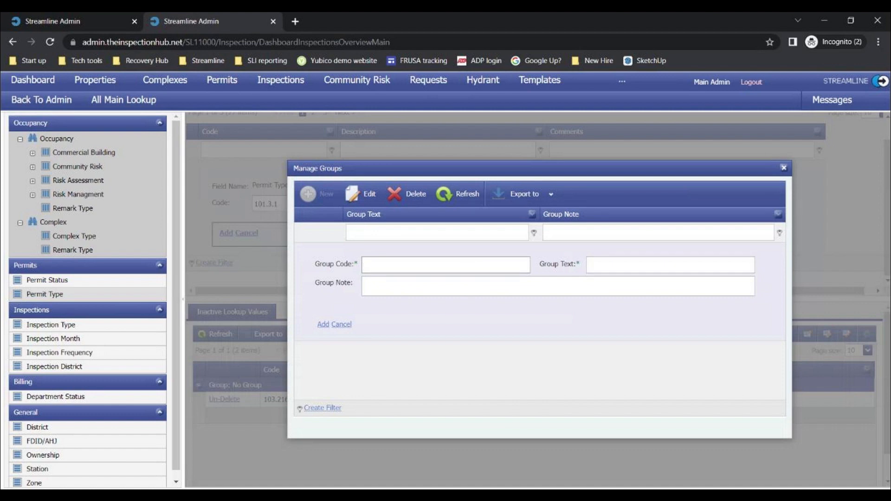
type("EX")
key("Tab")
type("Exp")
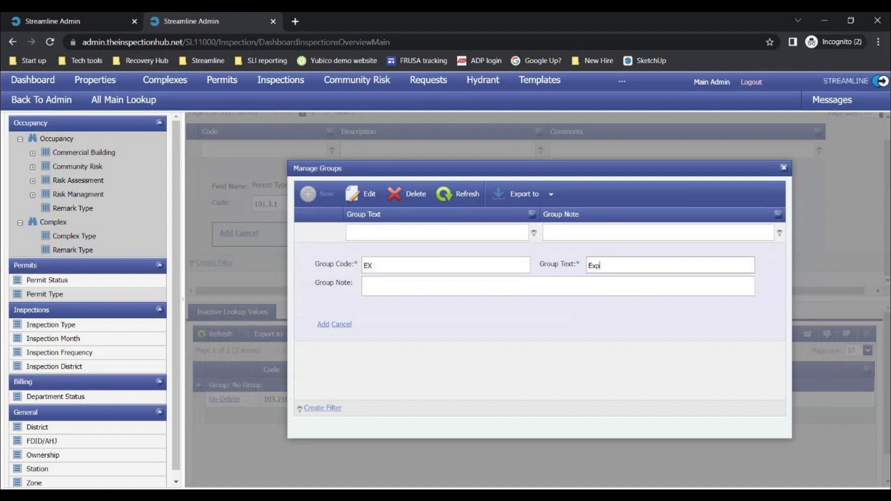
type("losives")
left_click(324, 325)
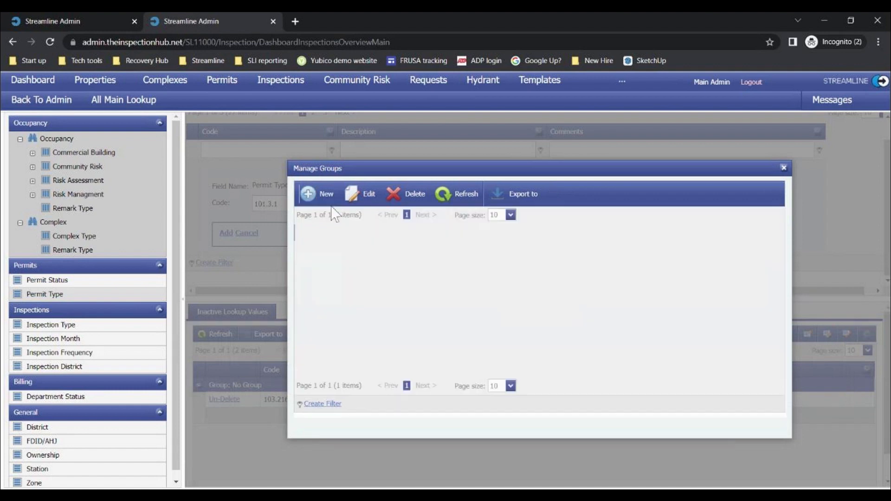
left_click(784, 169)
Assign the Fireworks Display permit type to the Explosives group and add it to the list.
left_click(530, 208)
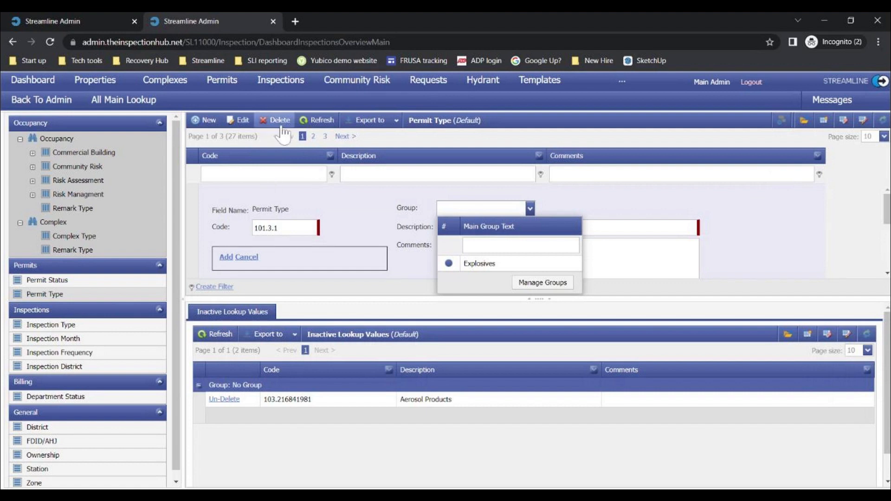
left_click(611, 210)
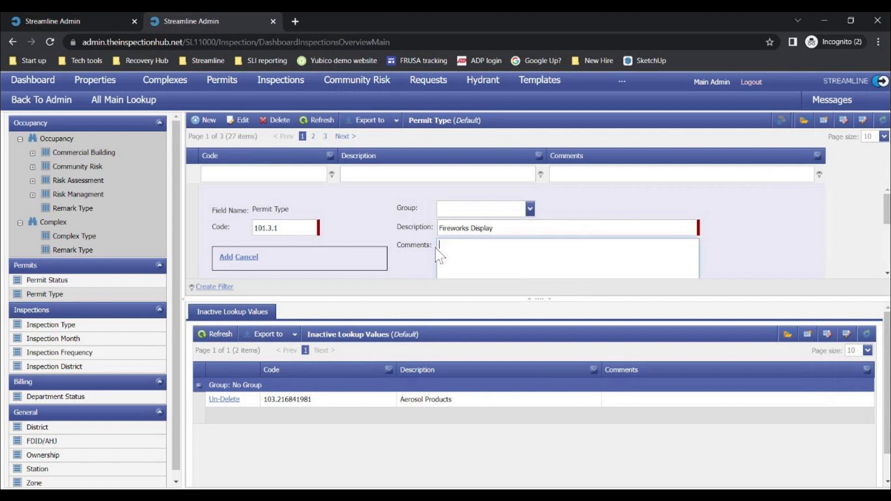
scroll(449, 232, "down", 2)
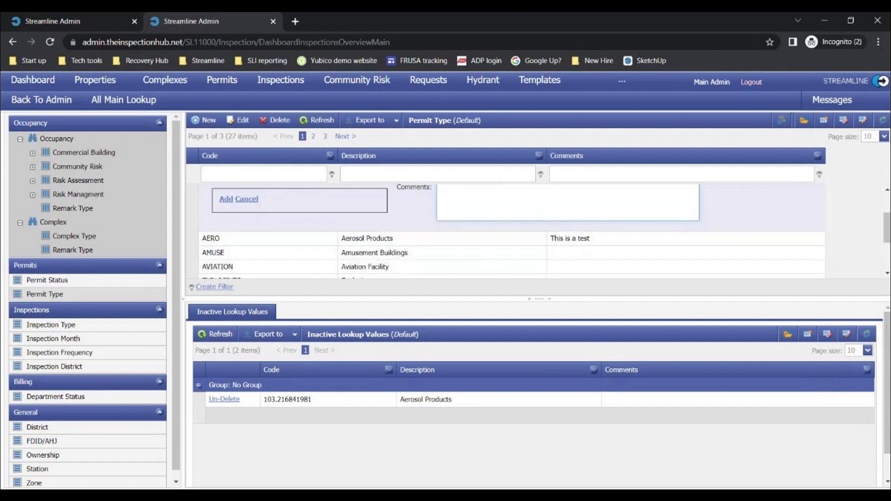
scroll(449, 232, "up", 2)
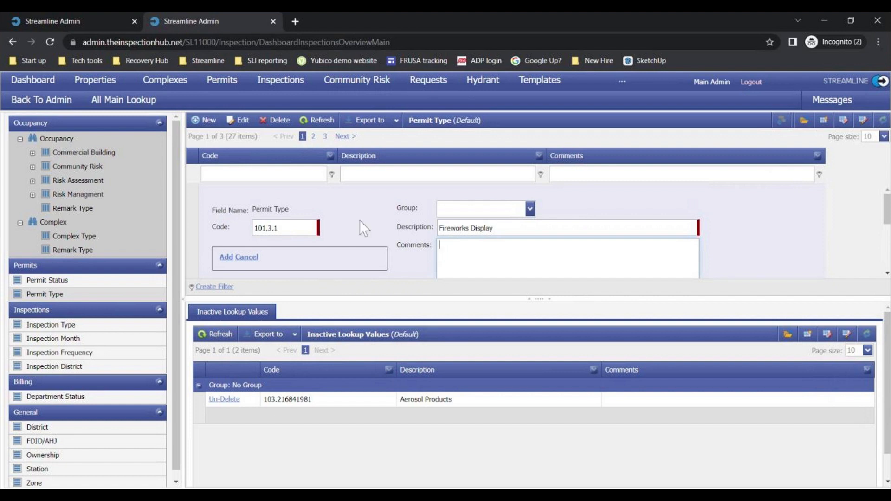
left_click(225, 257)
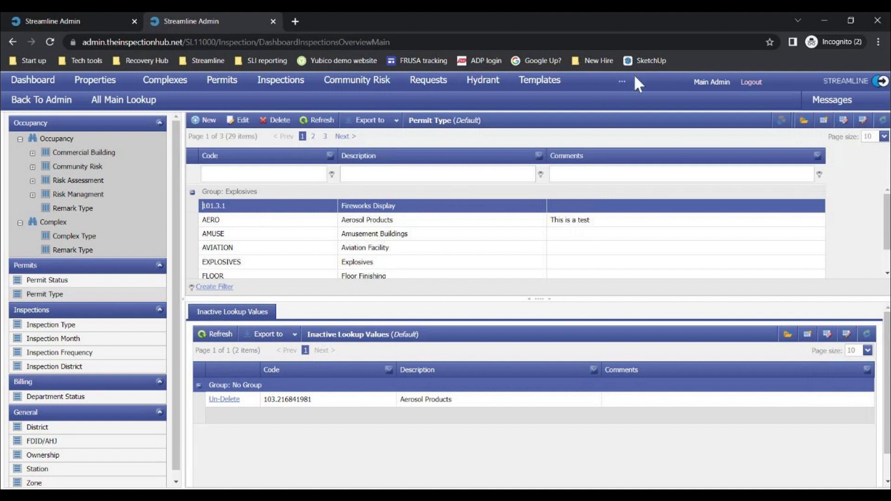
Start a support request from the help area with the subject "Permit update" and select the inspector.
left_click(620, 89)
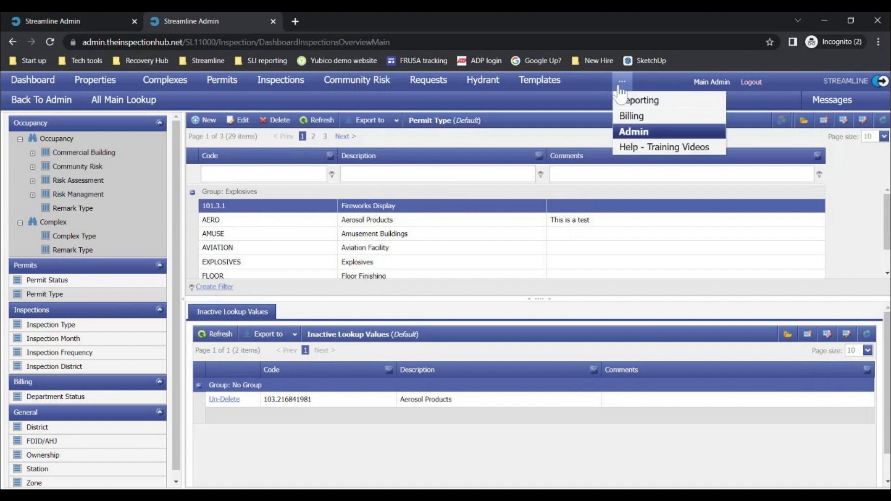
left_click(634, 148)
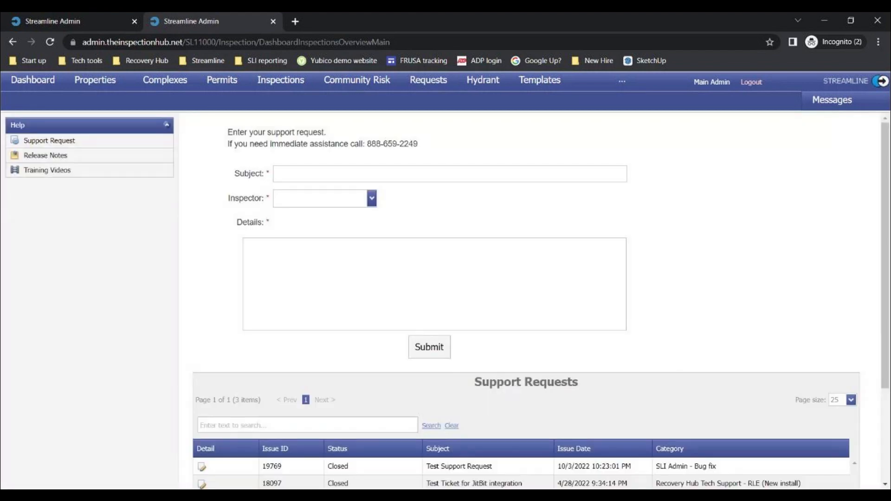
left_click(36, 142)
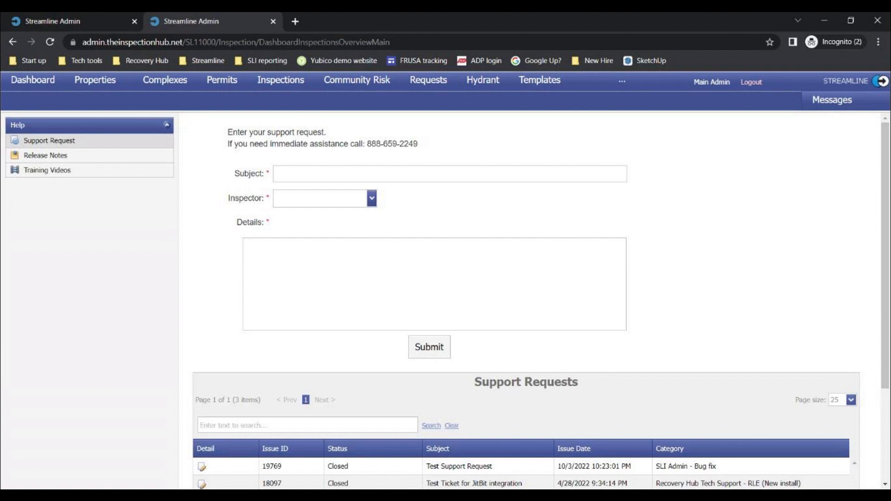
left_click(275, 174)
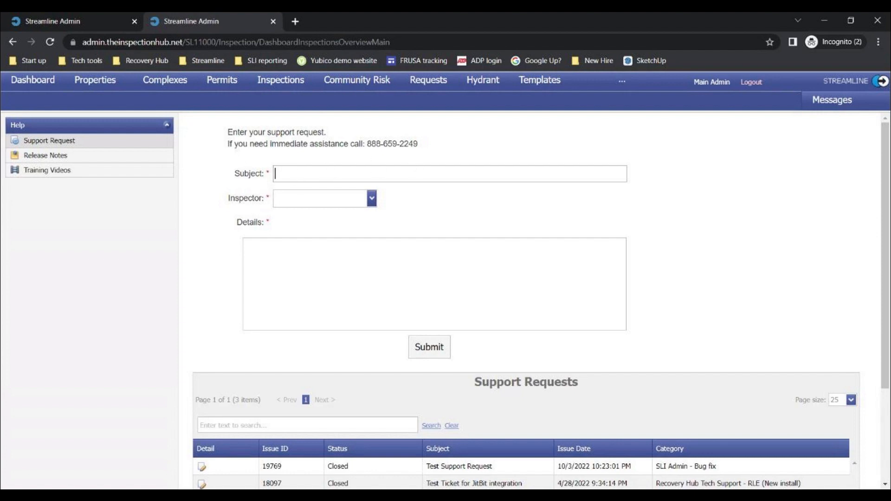
type("Permit update")
left_click(371, 199)
left_click(338, 232)
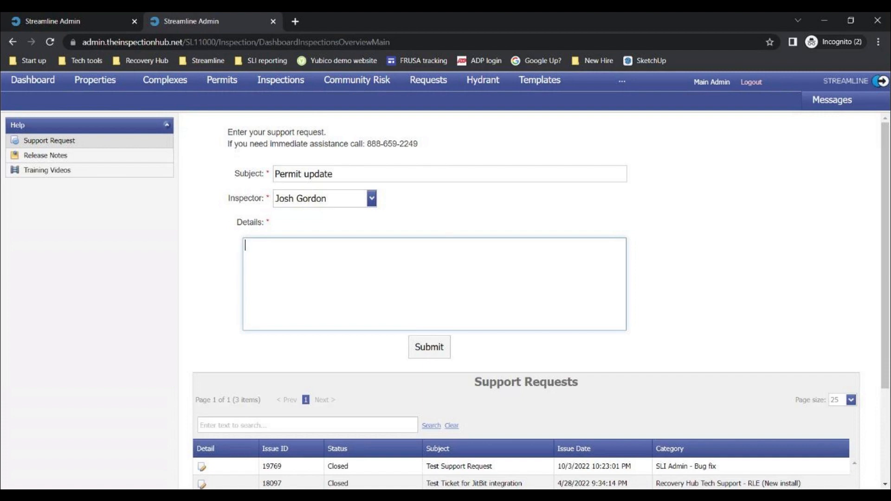
Enter the support request details "Added a Boom permit, Operational permit expires 1 year and is 150.00".
type("Added ")
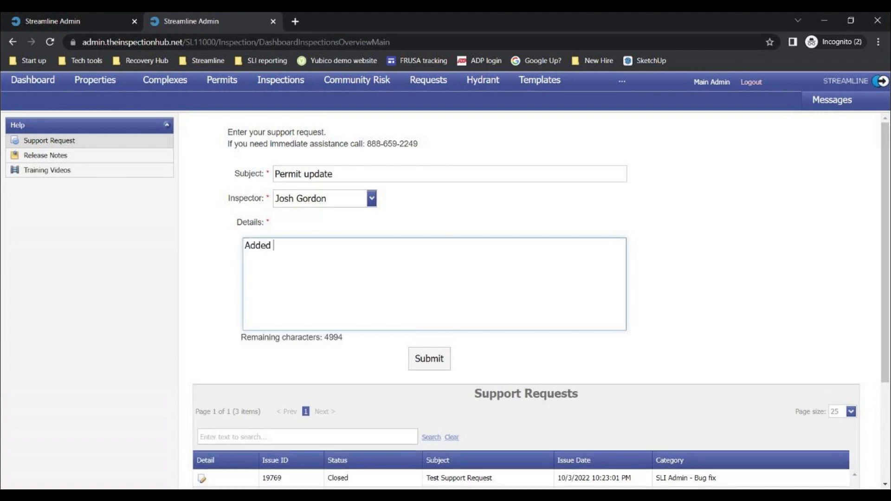
type("a Boom permit")
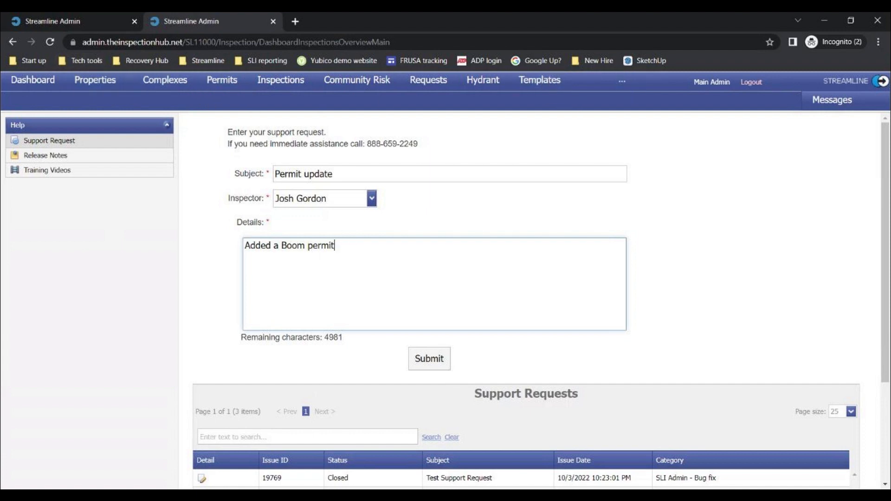
type(", per venet")
key("BackSpace")
key("BackSpace")
key("BackSpace")
key("BackSpace")
key("BackSpace")
key("BackSpace")
type("Eve")
key("BackSpace")
type("enet")
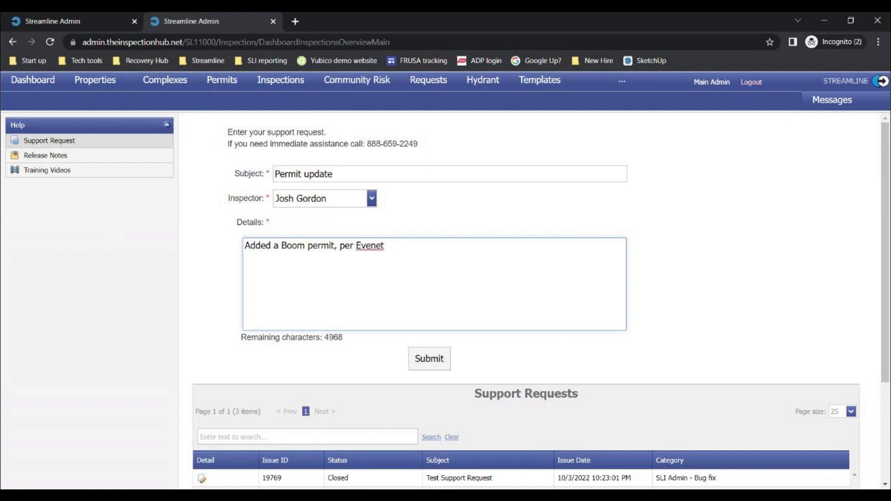
key("ctrl+shift+Left")
type("Event ")
type("permit")
key("BackSpace")
key("BackSpace")
key("BackSpace")
key("BackSpace")
key("BackSpace")
key("BackSpace")
key("BackSpace")
key("BackSpace")
key("BackSpace")
key("BackSpace")
key("BackSpace")
key("BackSpace")
key("BackSpace")
key("BackSpace")
type("Operations")
key("BackSpace")
type("al permit")
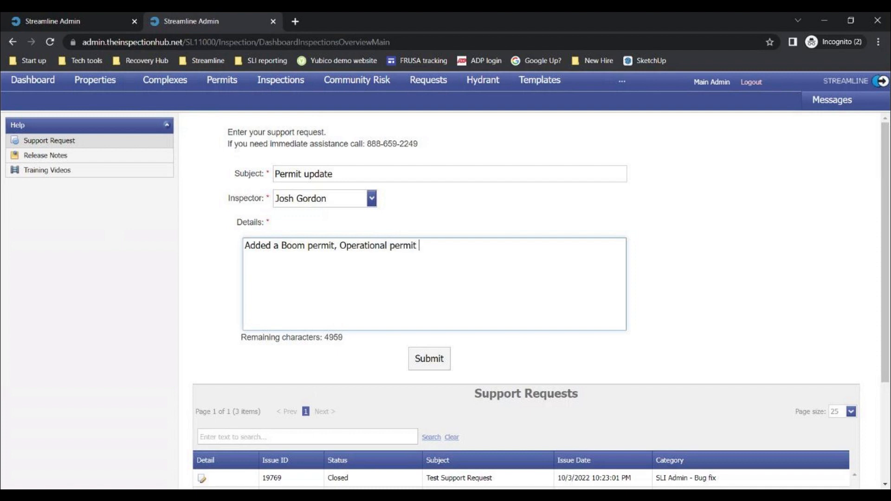
type(" expires 1 year and is")
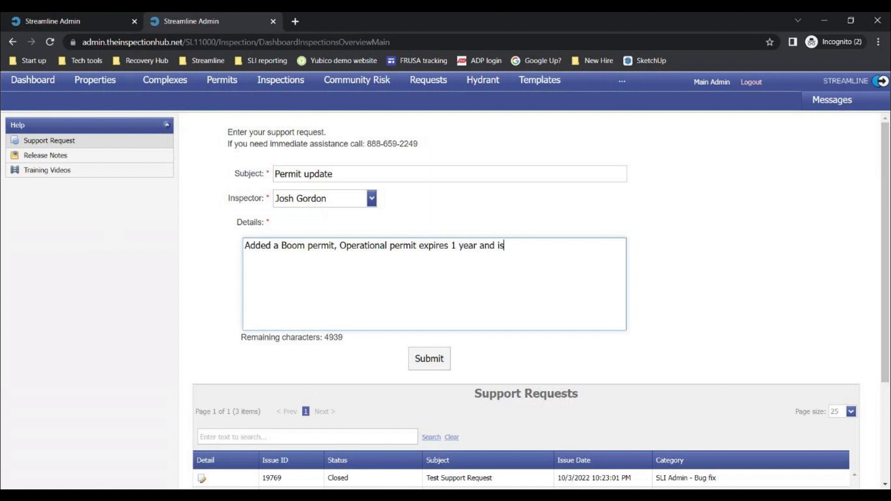
type(" 150.00")
left_click(538, 246)
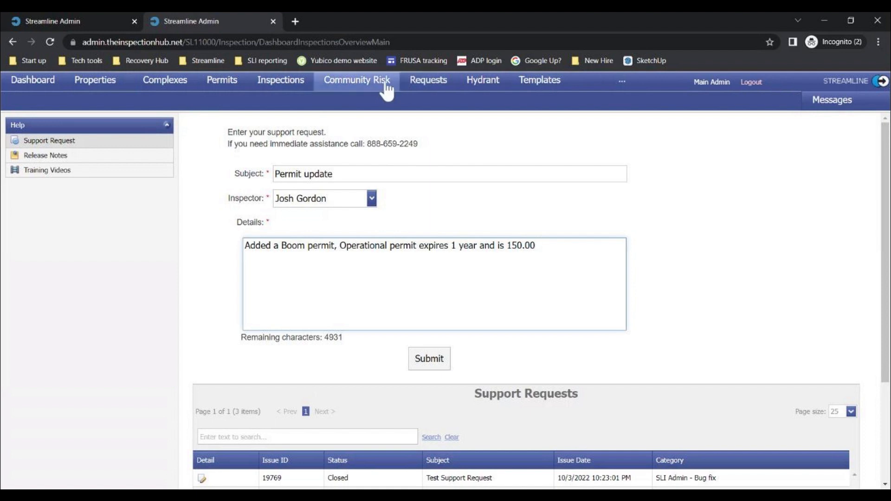
Open the checklists of the Annual Fire Inspection template and view its Permits checklist.
left_click(540, 81)
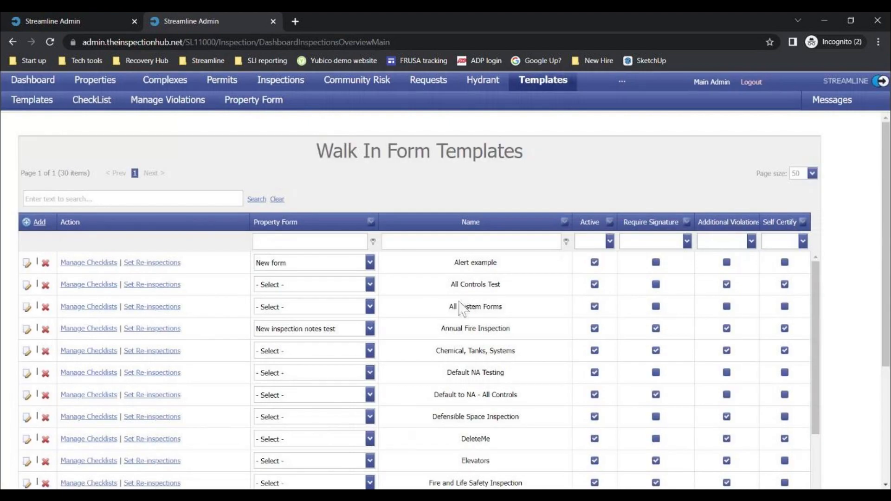
left_click(88, 330)
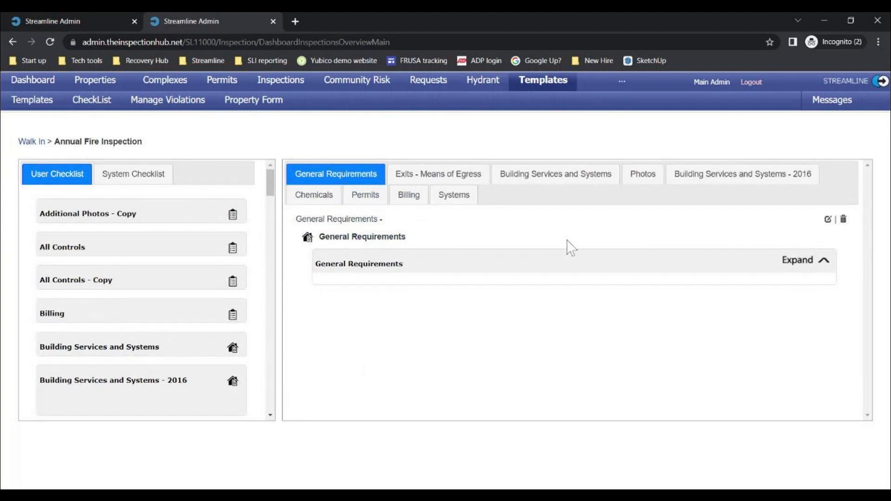
left_click(366, 201)
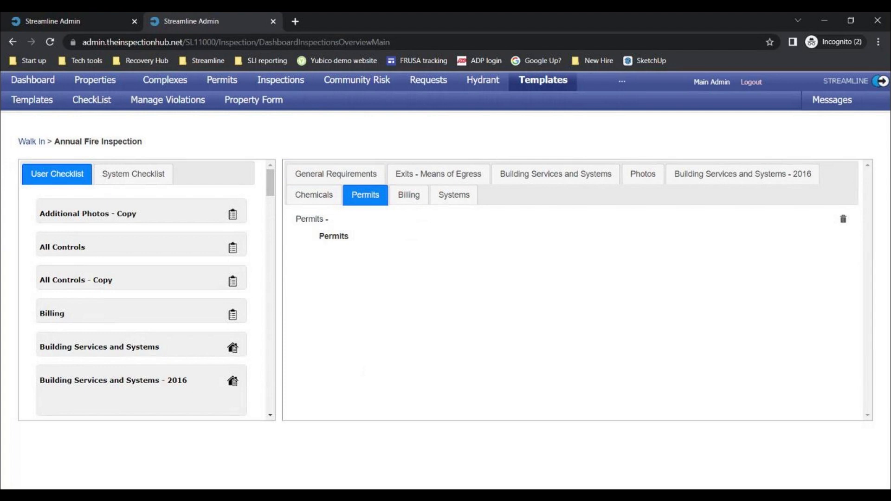
Show the system checklists available for the Annual Fire Inspection template.
left_click(114, 172)
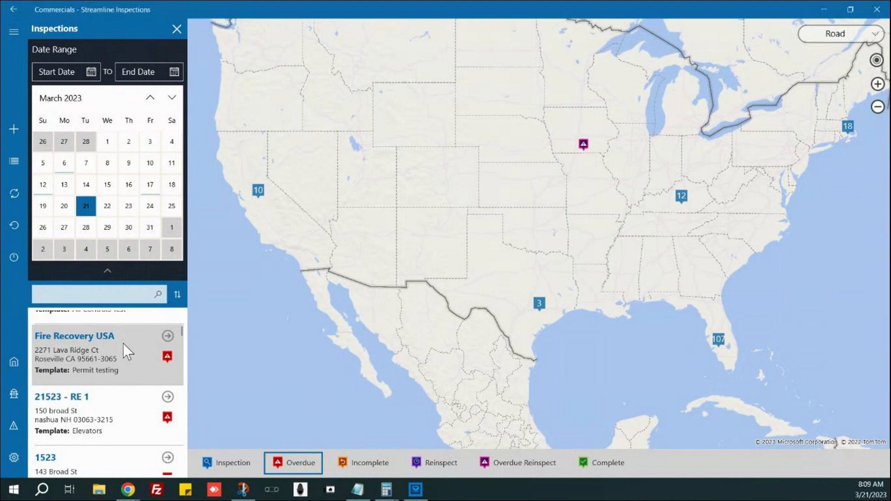
In the Streamline Inspections app, begin the overdue Fire Recovery USA inspection and set its inspection type to Annual Inspection.
double_click(123, 344)
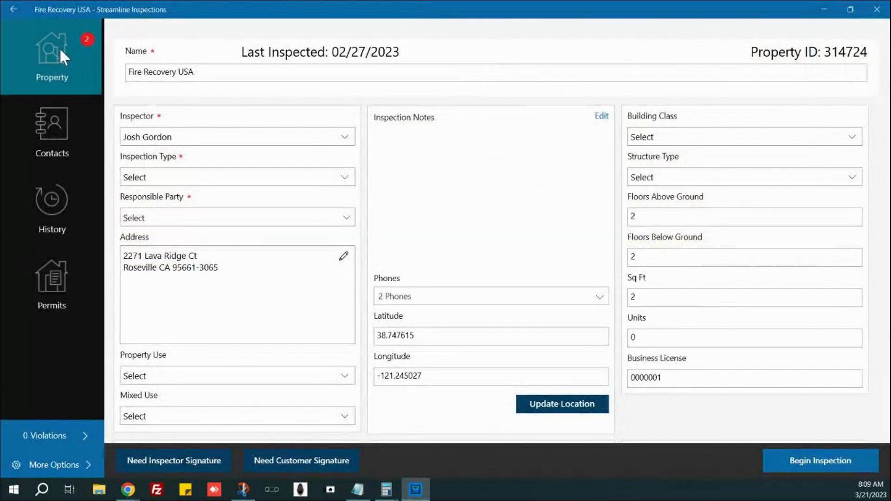
left_click(786, 465)
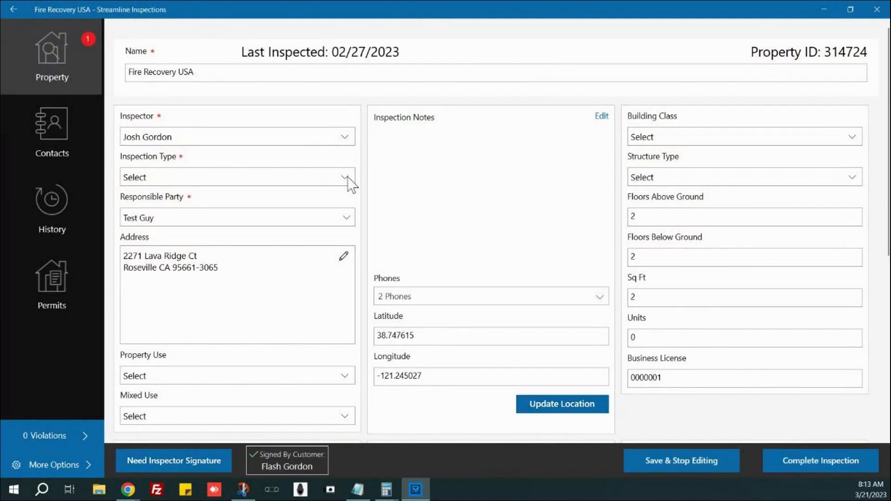
left_click(350, 179)
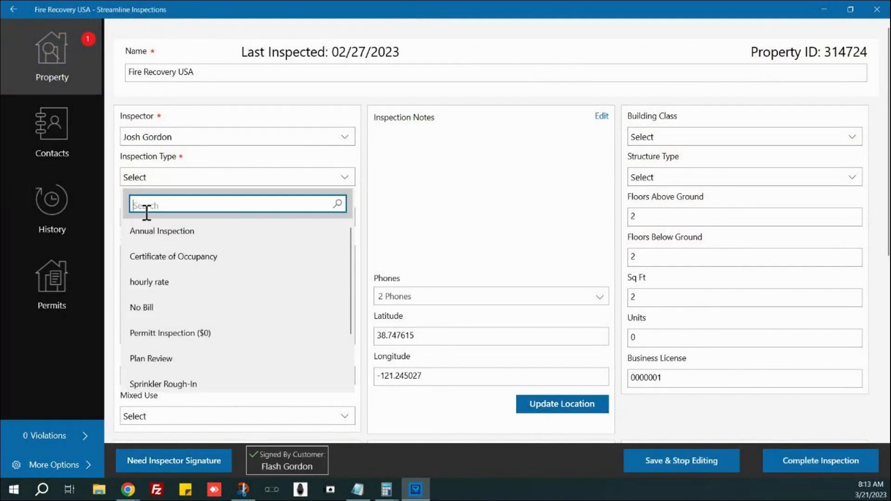
left_click(149, 232)
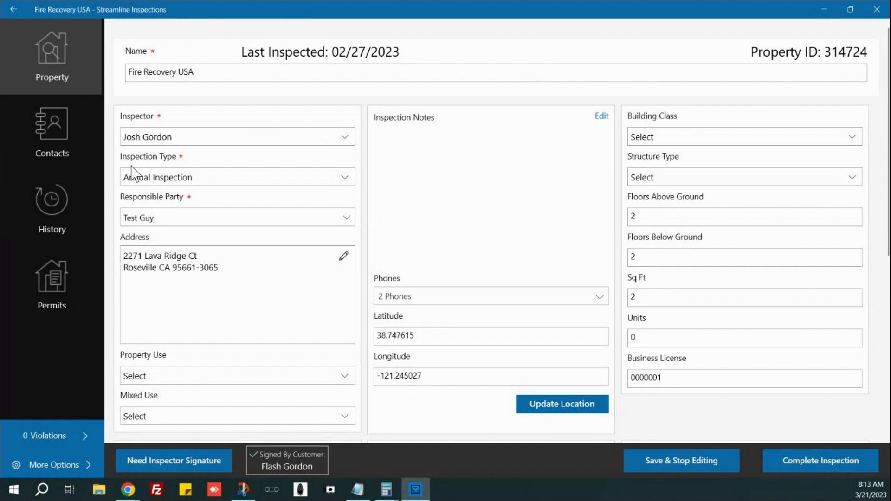
Start a new permit in the inspection's permits and set its type to Amusement Buildings.
left_click(57, 277)
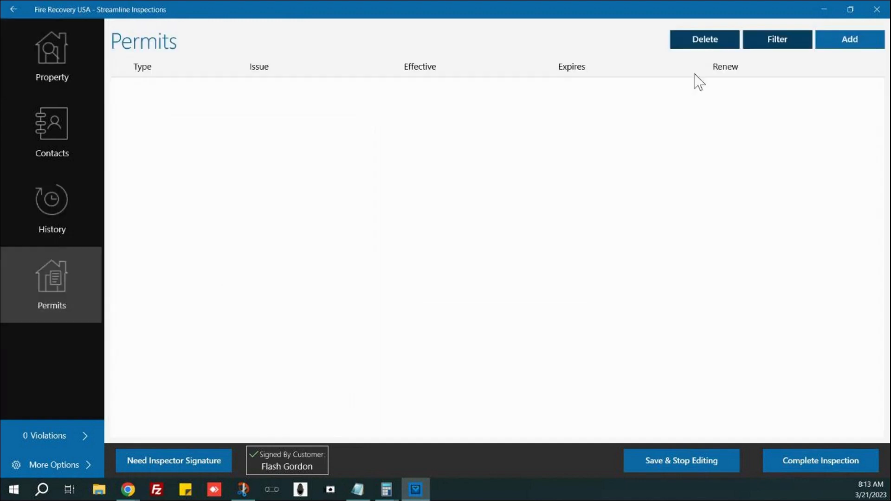
left_click(846, 41)
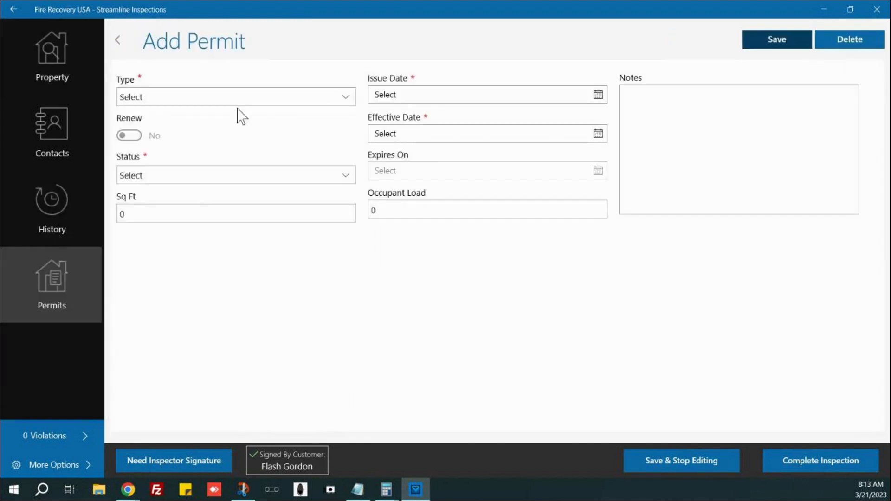
left_click(342, 96)
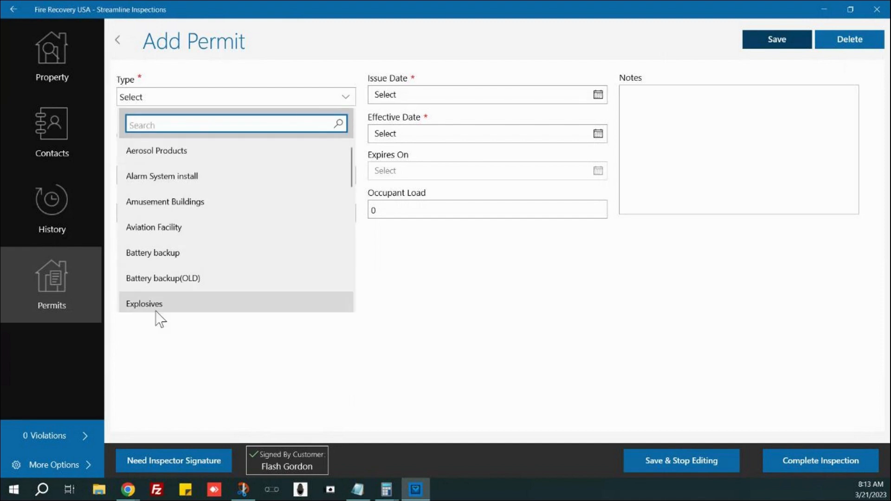
scroll(152, 302, "down", 2)
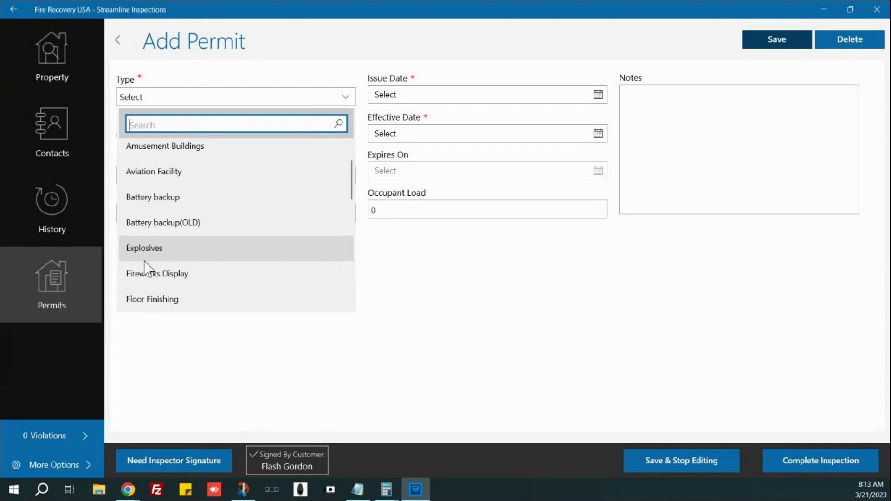
left_click(188, 147)
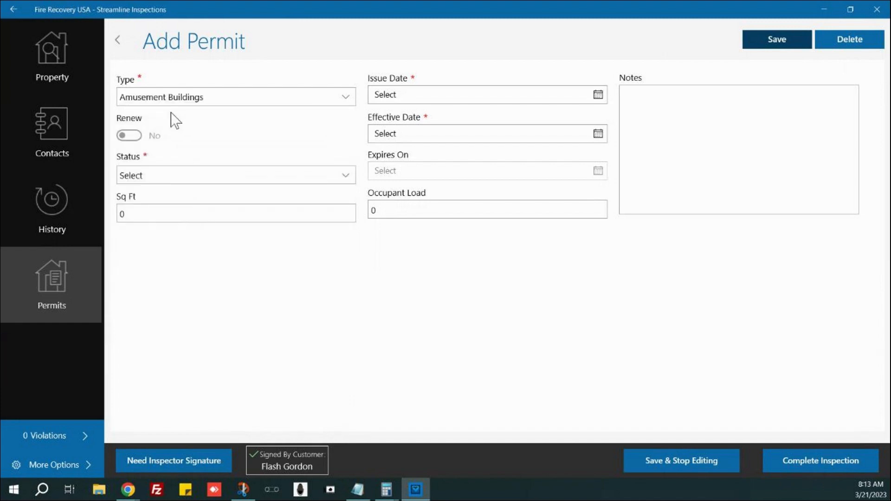
Set the Amusement Buildings permit's issue date to 3/21/2023 and its effective date to 4/1/2023.
left_click(599, 96)
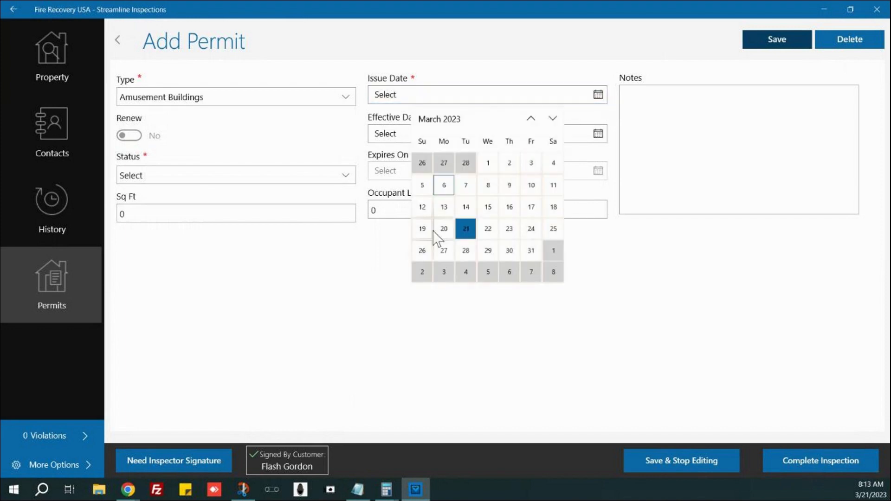
left_click(467, 229)
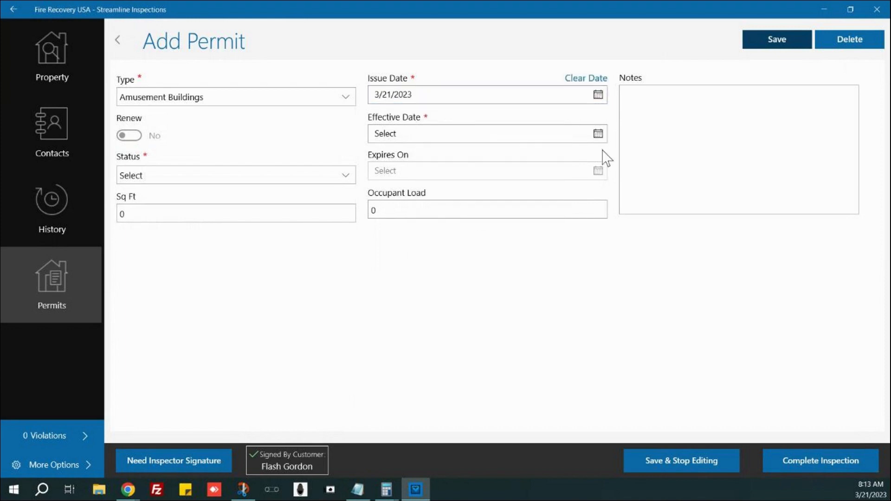
left_click(599, 135)
left_click(556, 294)
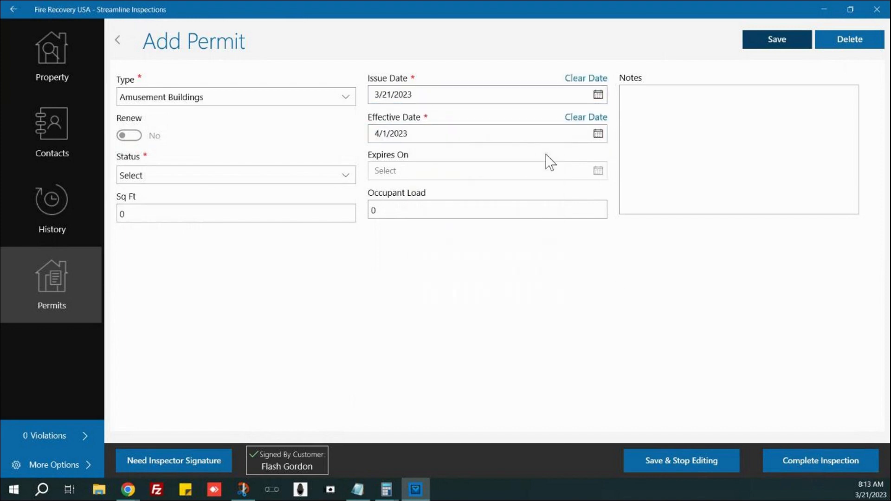
Set the permit's status to Active, enter the notes "Notes for the permit", and save it.
left_click(344, 174)
left_click(134, 231)
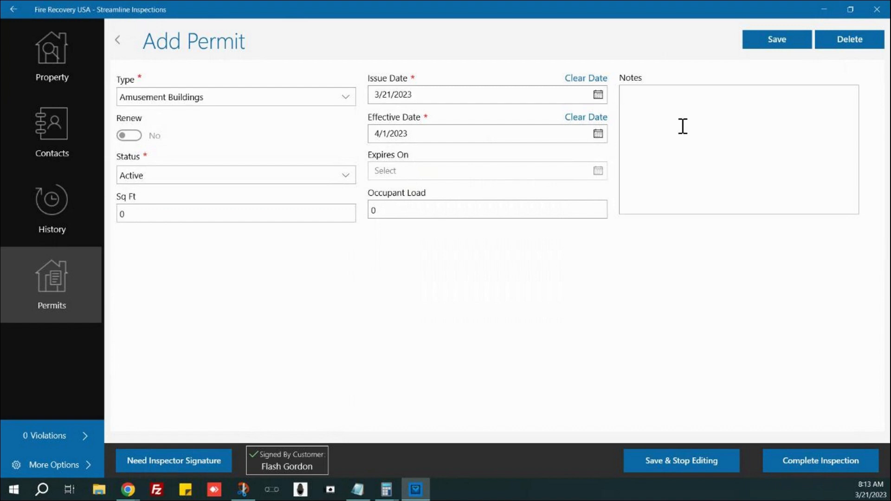
type("Notes for the permit")
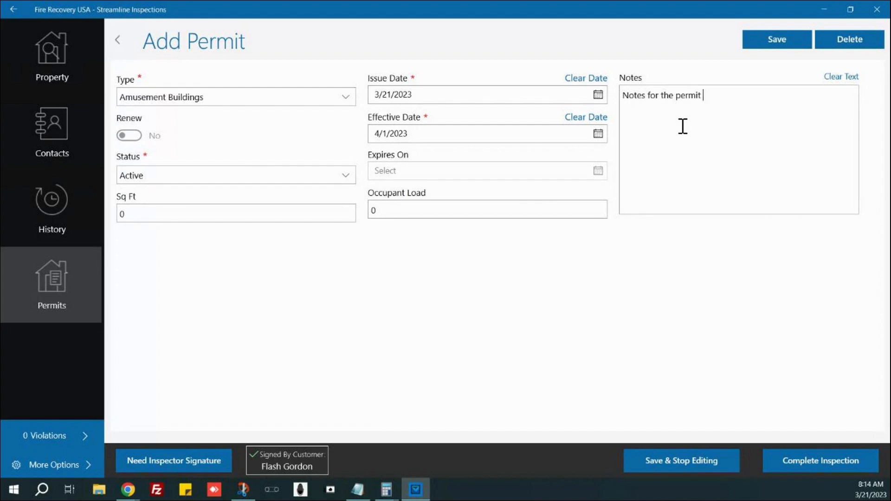
left_click(799, 44)
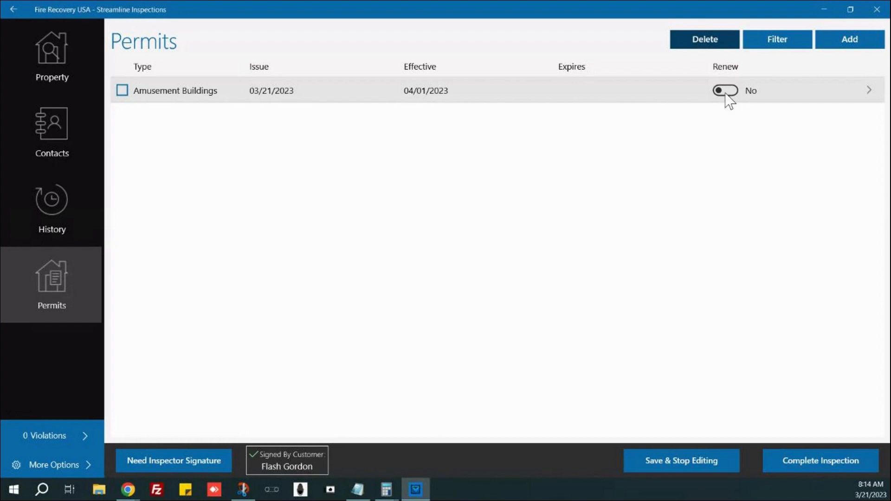
Start a second permit of type Explosives with issue date 3/21/2023 and effective date 4/8/2023.
left_click(849, 42)
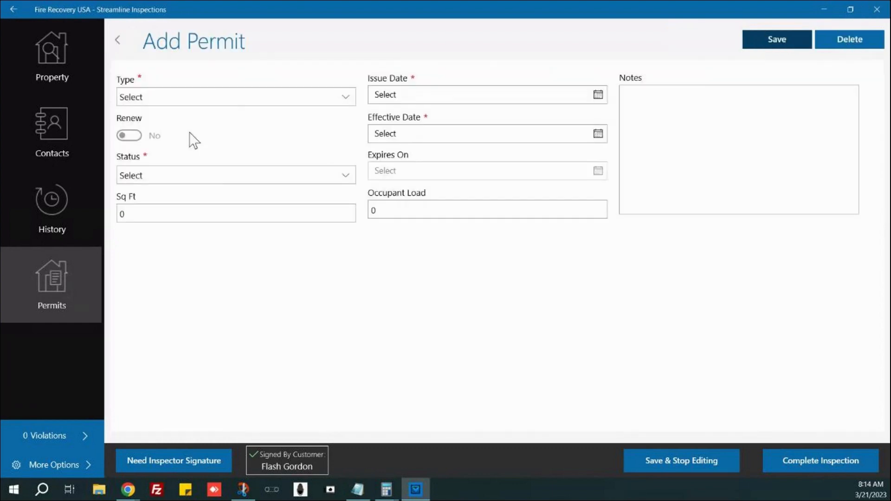
left_click(268, 100)
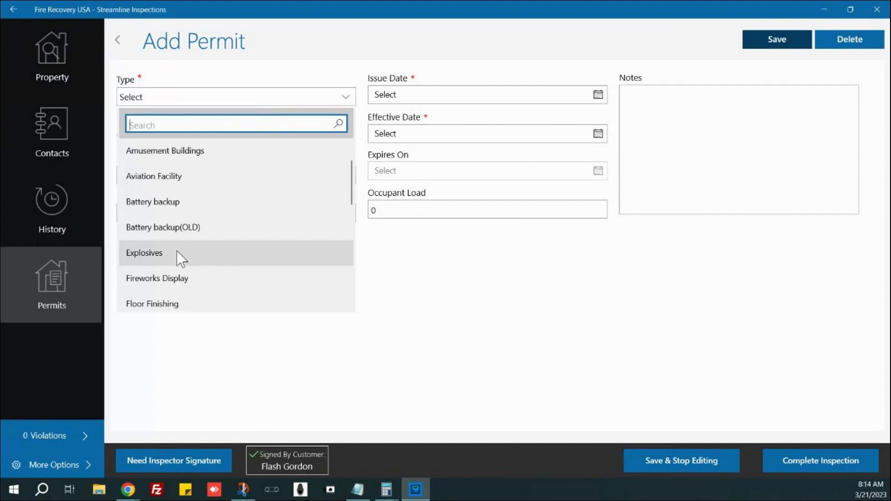
left_click(152, 256)
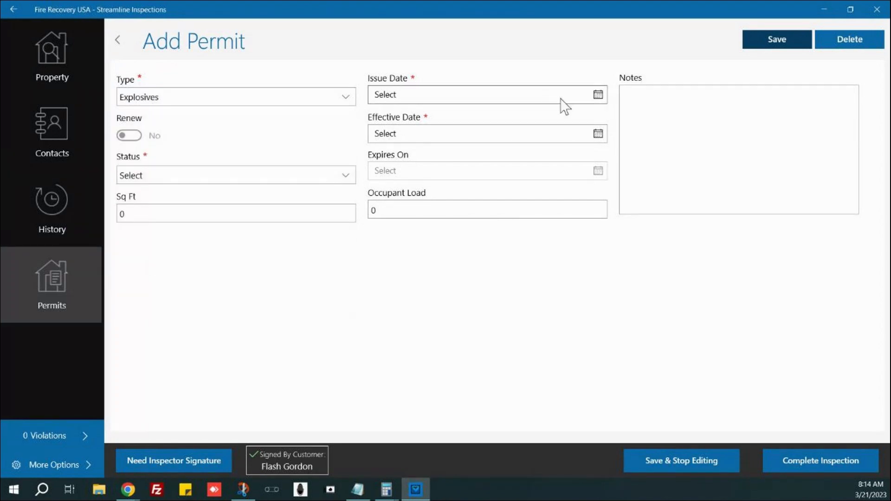
left_click(598, 98)
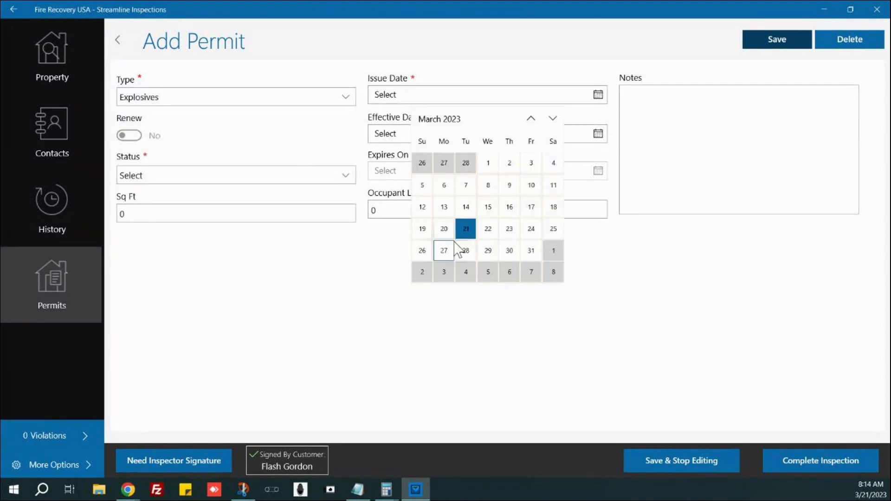
left_click(465, 231)
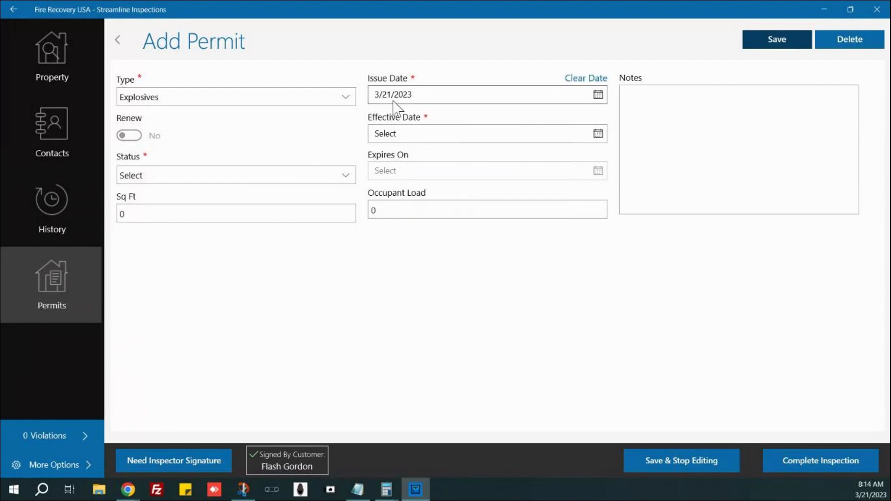
left_click(598, 134)
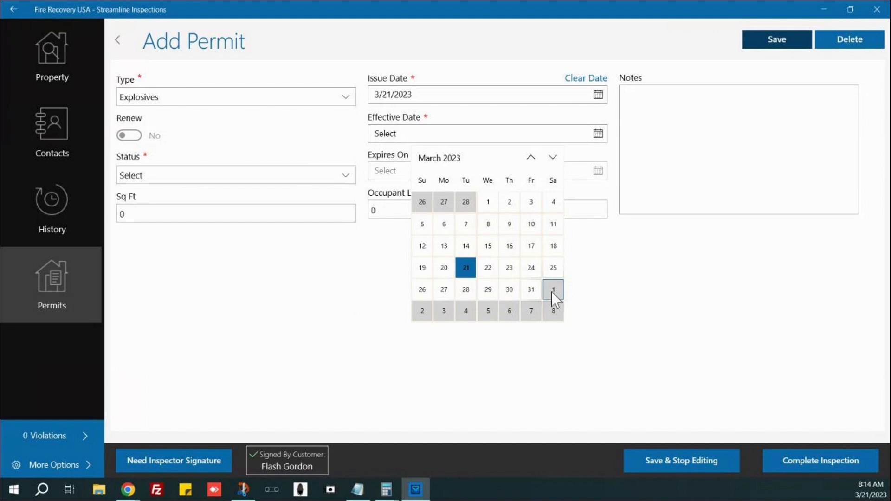
left_click(553, 311)
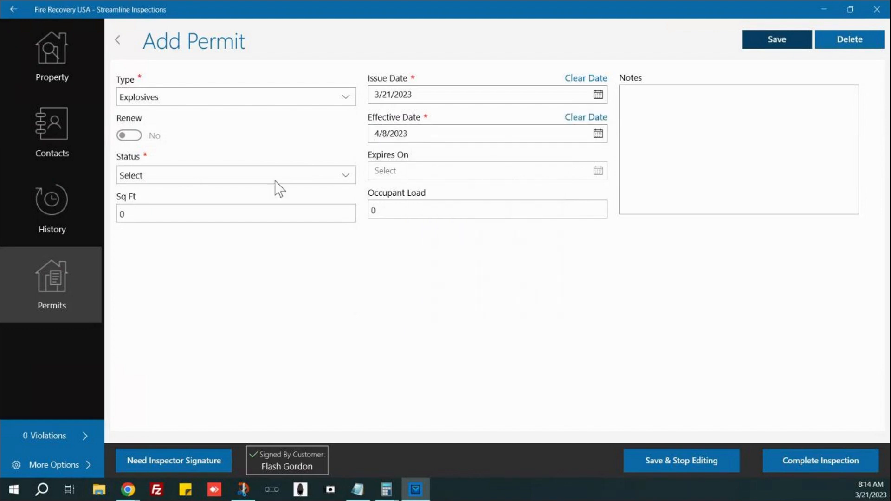
Set the Explosives permit's status to Active, enter the note "This permit is valid from 4/8-4/12/2023", and save it.
left_click(346, 176)
left_click(138, 229)
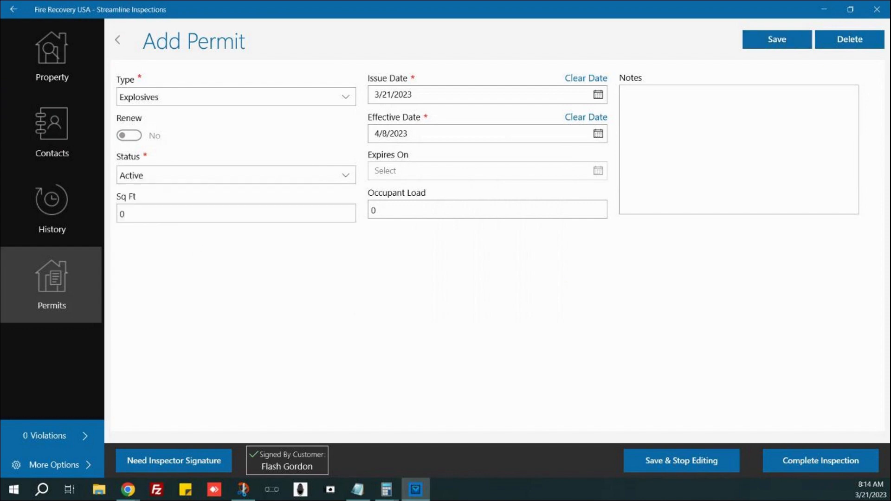
left_click(703, 156)
type("Thi")
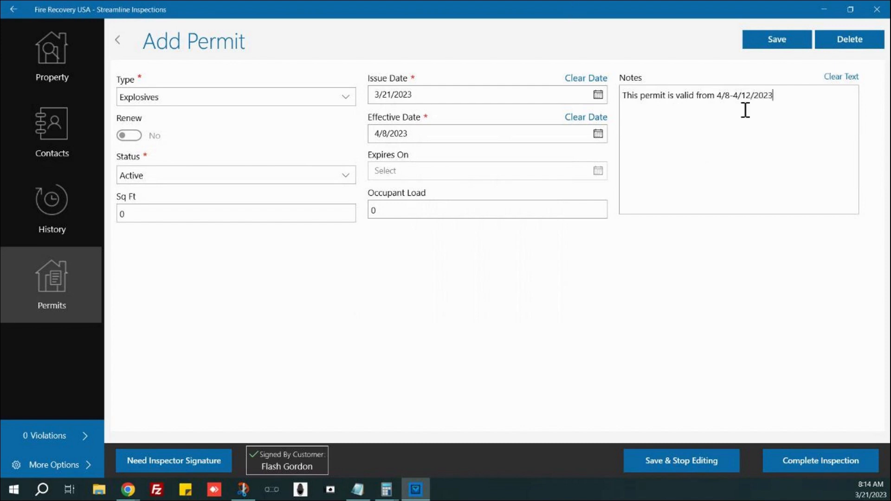
left_click(794, 46)
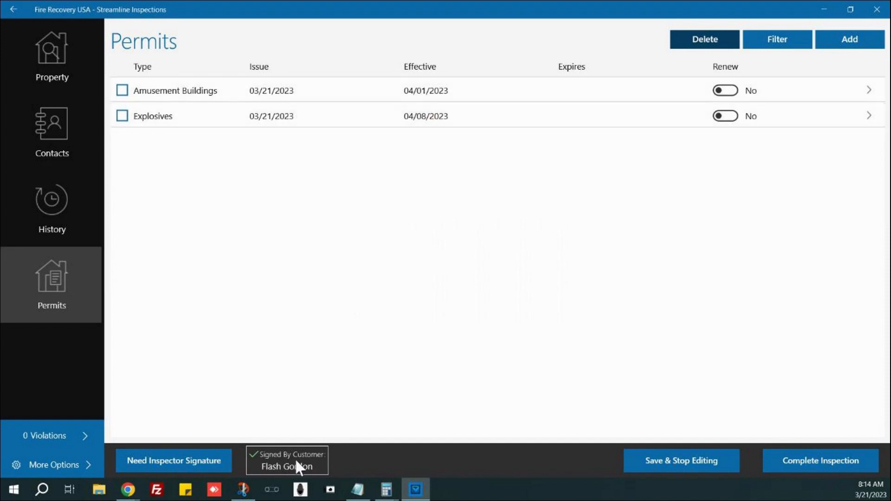
Draw a freehand inspector signature for the inspection and submit it.
left_click(172, 461)
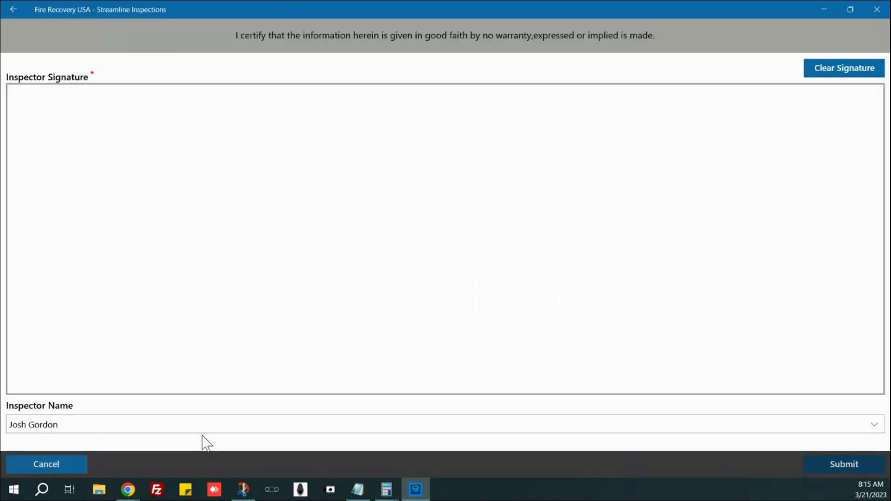
mouse_move(200, 217)
left_mouse_down()
mouse_move(420, 300)
mouse_move(629, 288)
left_mouse_up()
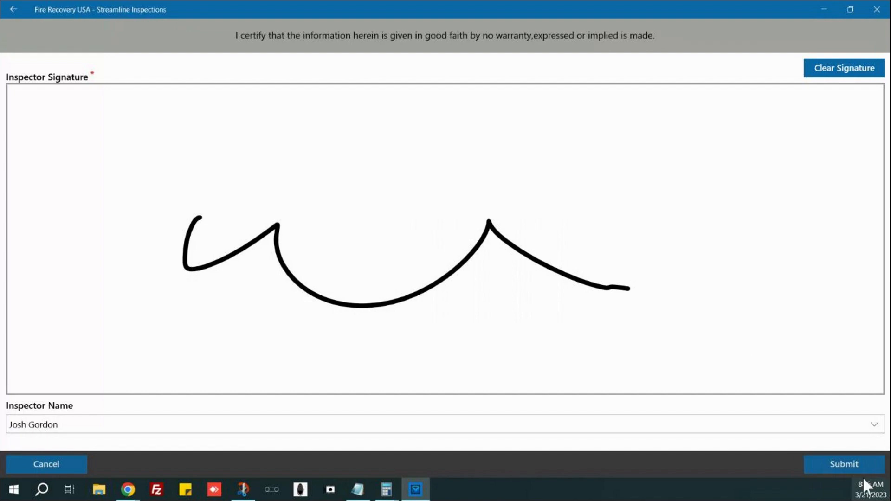
left_click(845, 464)
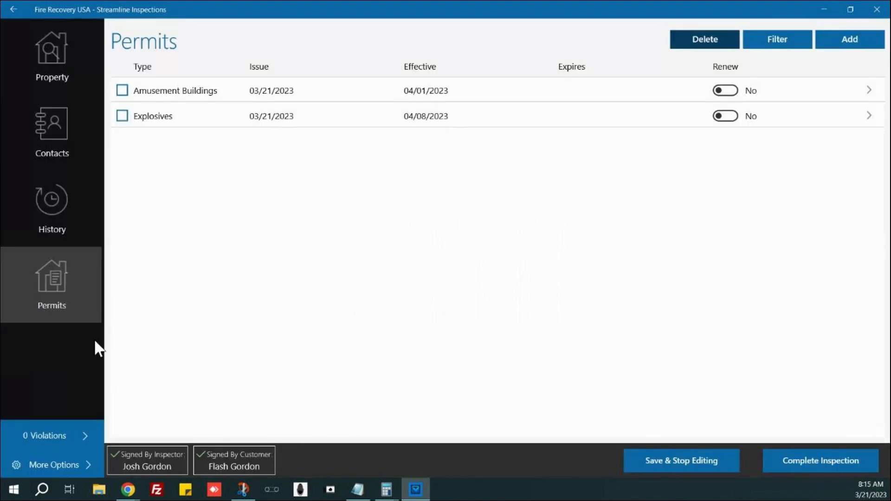
Mark the Fire Recovery USA inspection as complete, dismiss the location message, and sync the inspections.
left_click(838, 458)
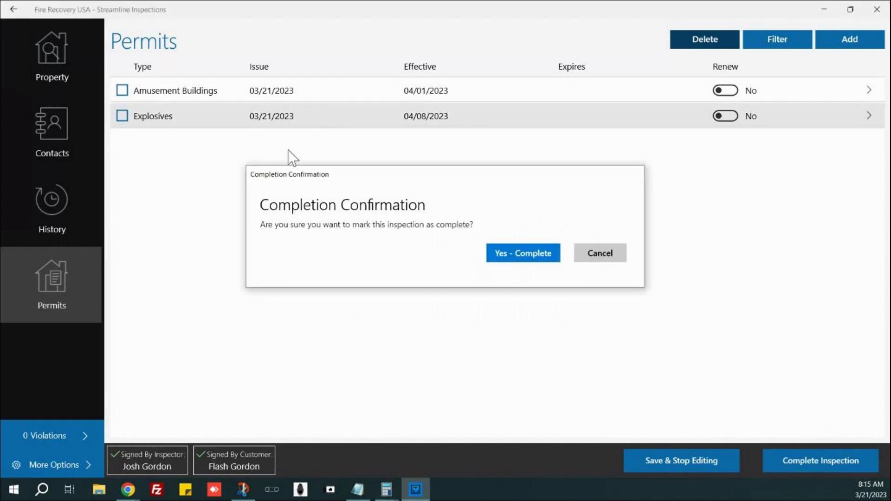
left_click(514, 258)
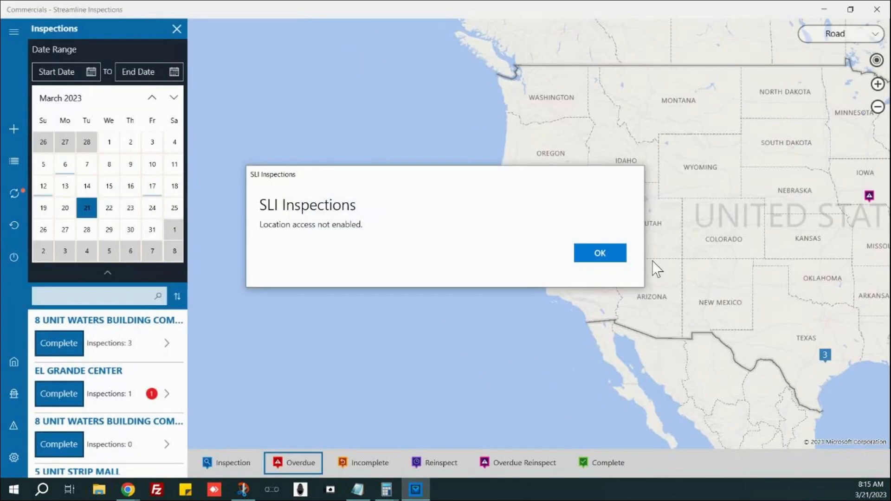
left_click(595, 250)
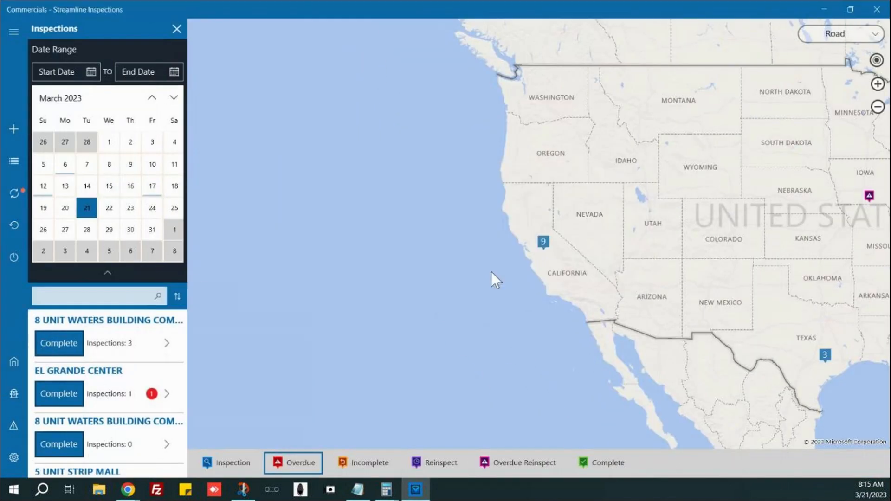
left_click(14, 194)
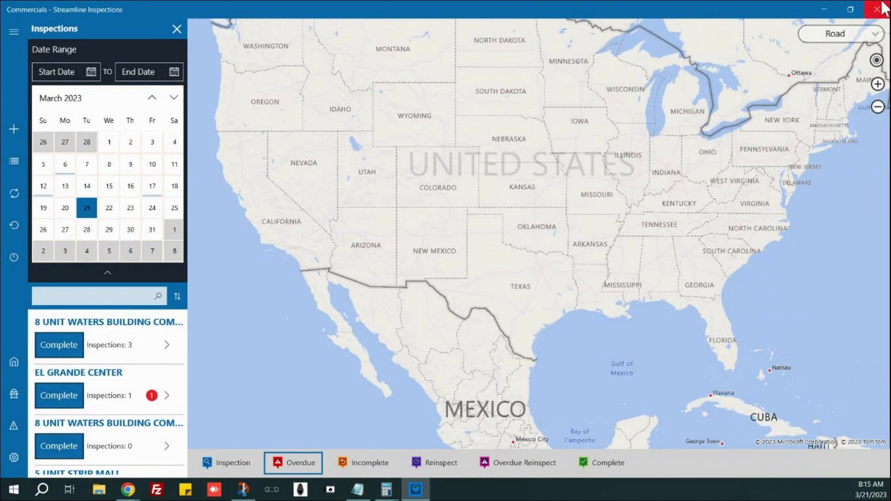
Switch to Streamline Admin, list the permits, and open the report for Fire Recovery USA's Amusement Buildings permit.
left_click(824, 10)
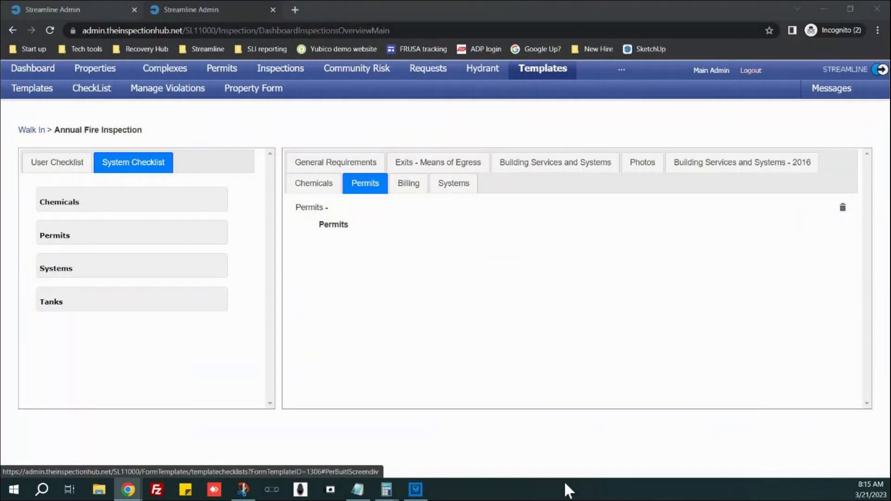
mouse_move(207, 93)
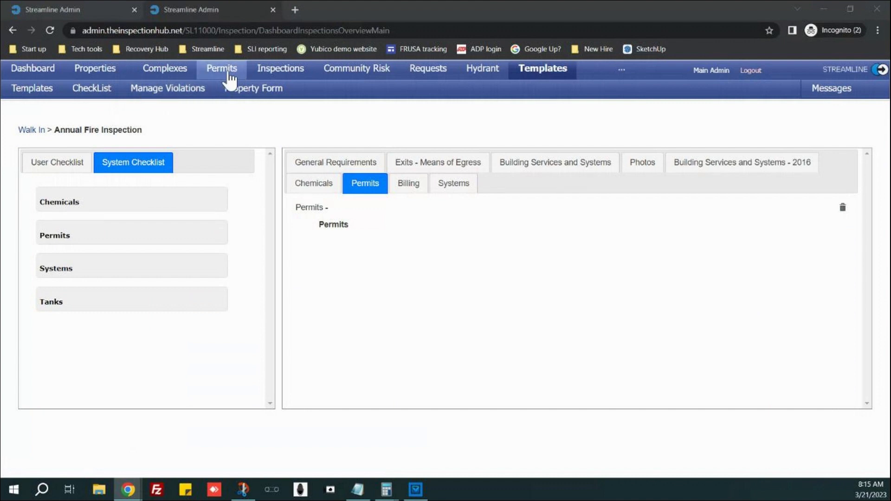
left_click(218, 70)
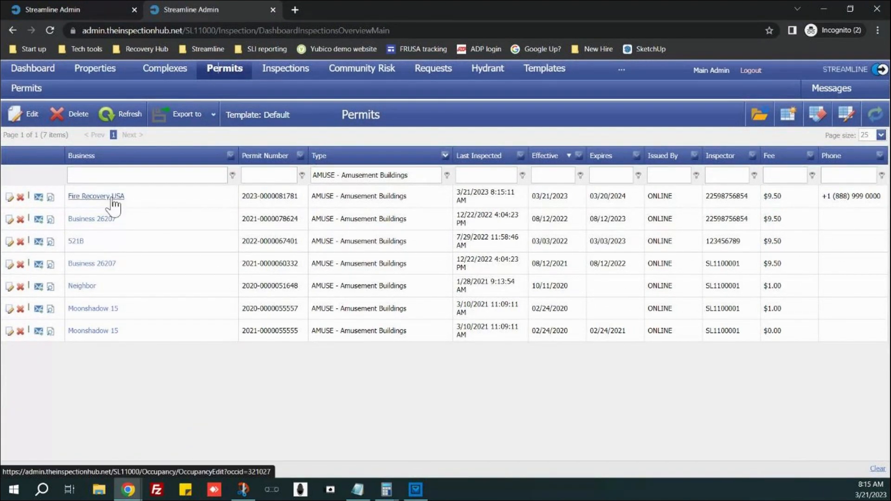
left_click(50, 198)
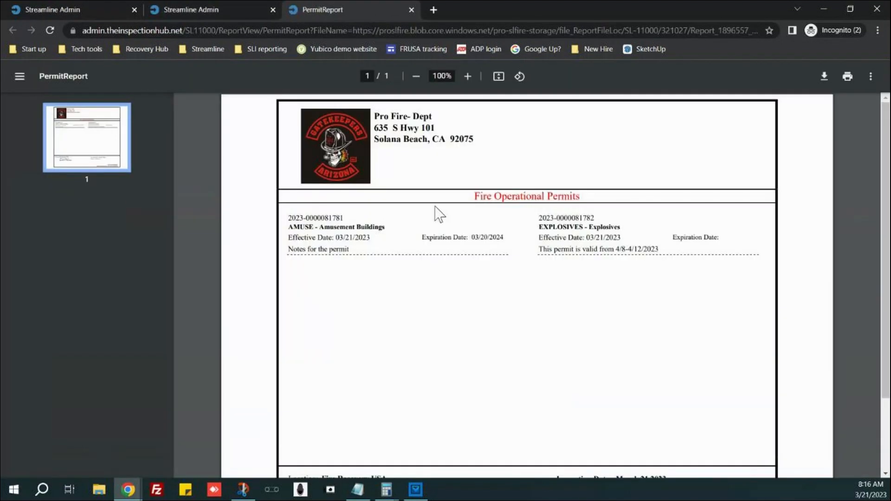
Examine the Amusement Buildings and Explosives permits' types, dates and notes in the report, and close the report.
scroll(422, 233, "down", 2)
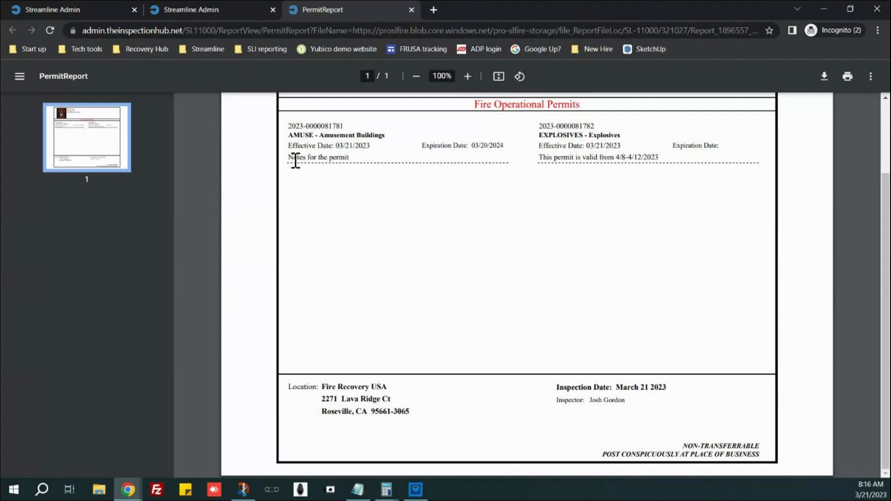
left_click_drag(295, 160, 374, 187)
left_click(408, 244)
left_click_drag(541, 130, 723, 151)
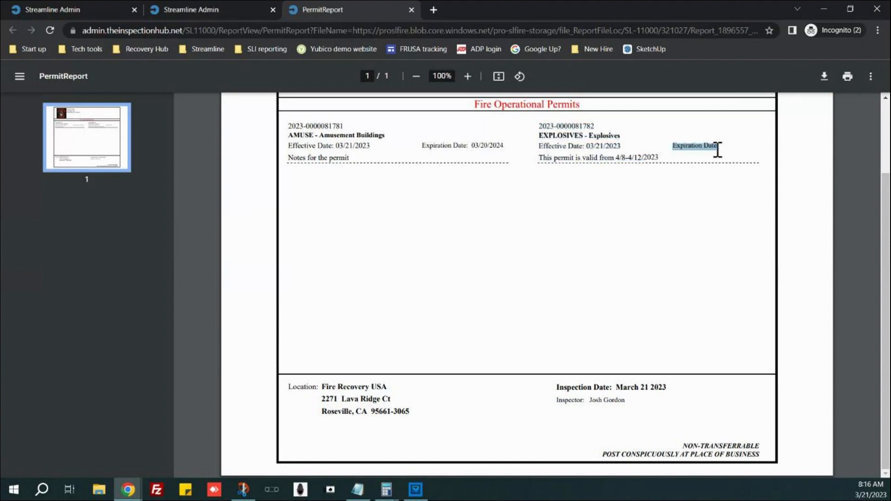
left_click(707, 149)
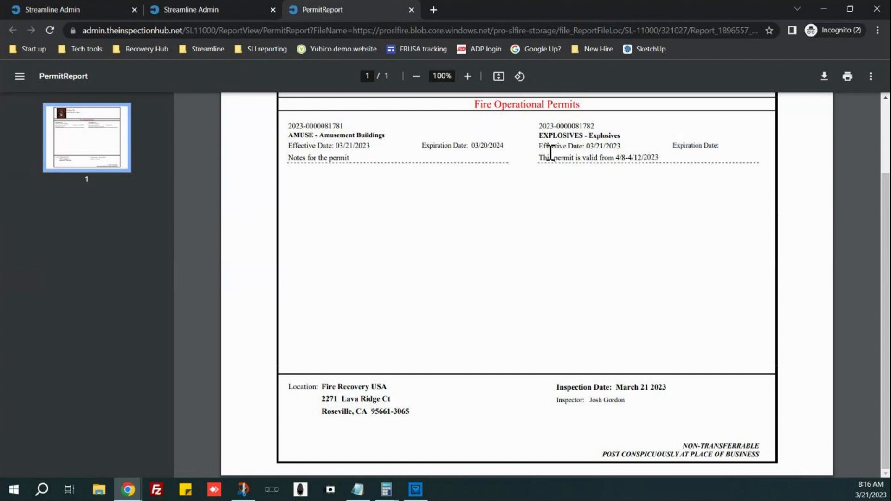
left_click_drag(538, 136, 622, 135)
left_click(540, 148)
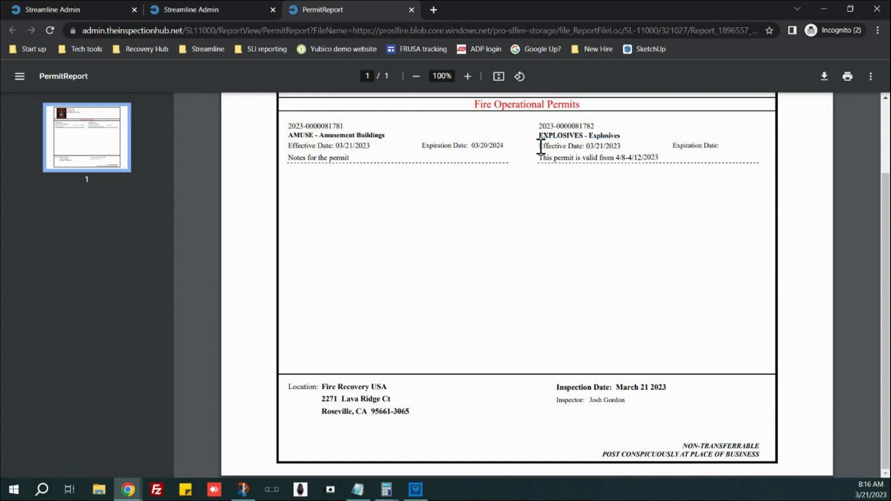
left_click_drag(639, 149, 725, 147)
left_click(646, 150)
left_click_drag(538, 158, 664, 163)
left_click(622, 167)
left_click(410, 10)
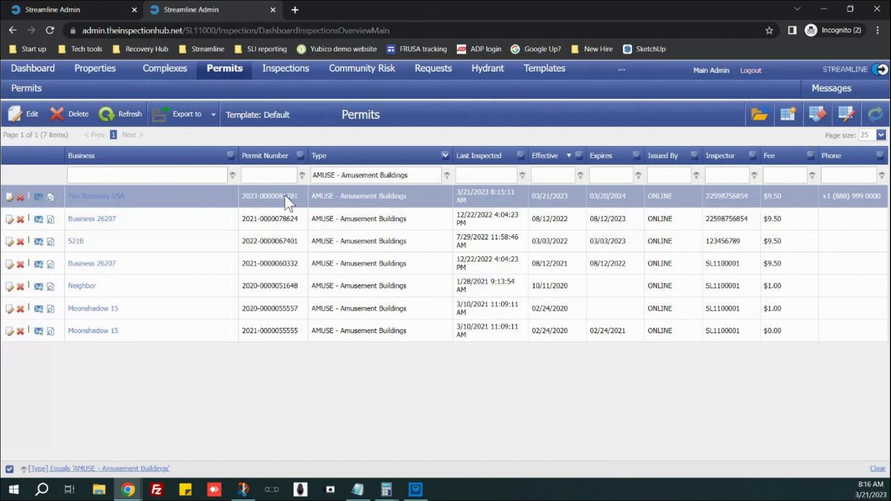
Review the Fire Recovery USA permit report again and inspect the Amusement Buildings permit's editable details, closing both without changes.
left_click(51, 198)
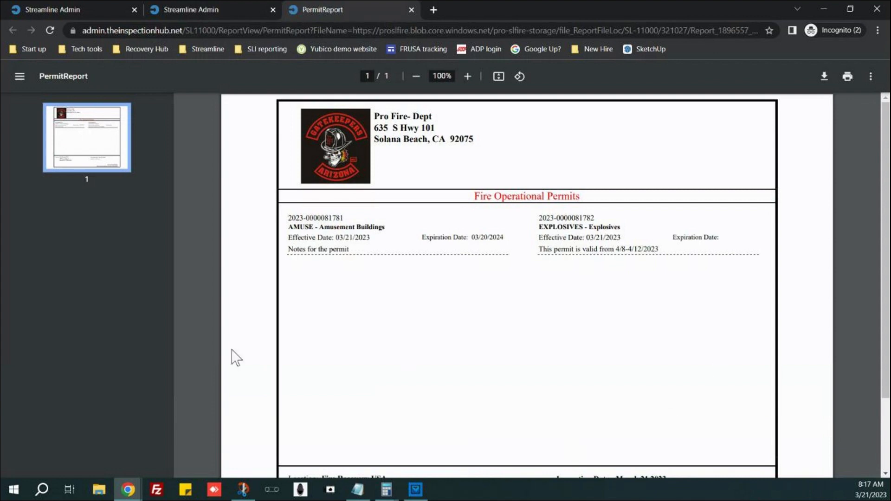
scroll(404, 363, "down", 1)
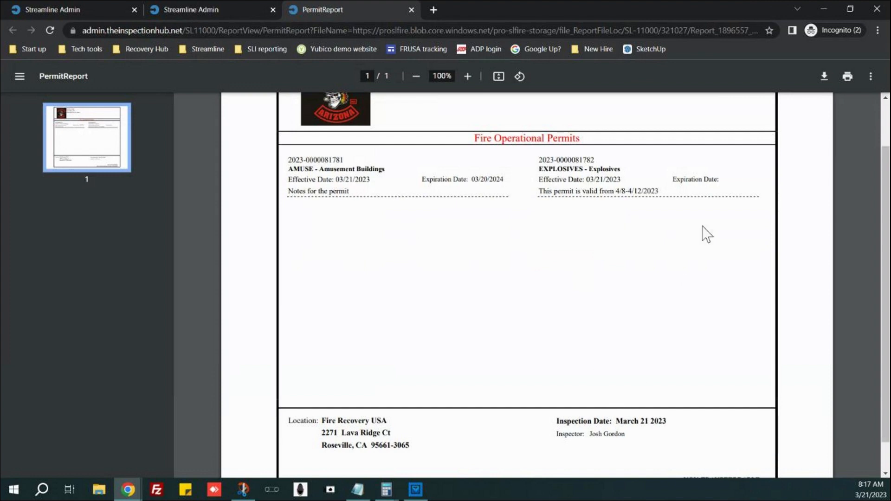
left_click(411, 9)
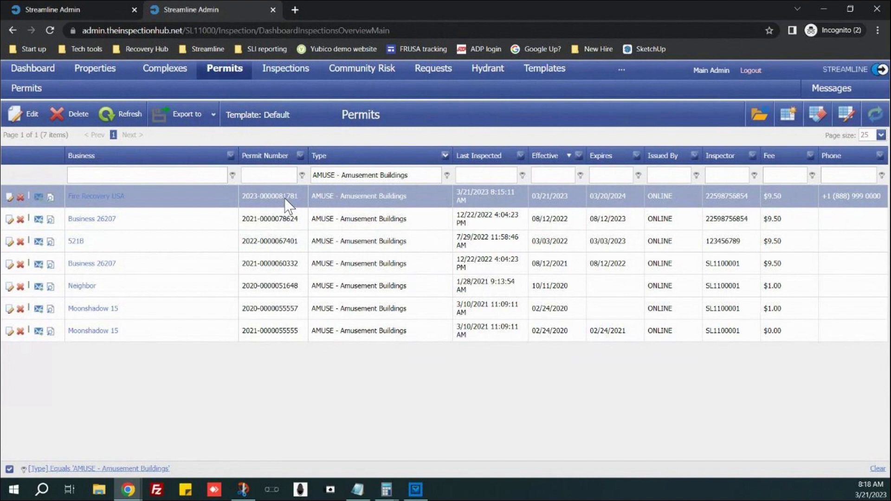
left_click(10, 199)
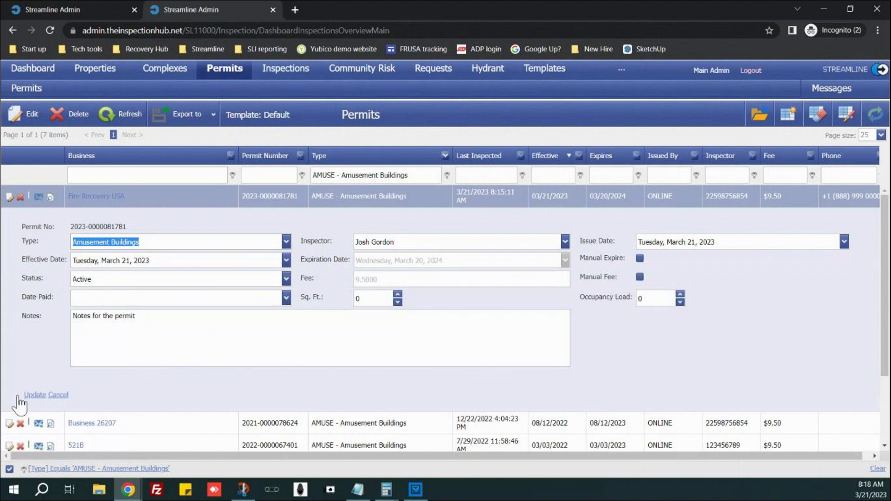
left_click(57, 395)
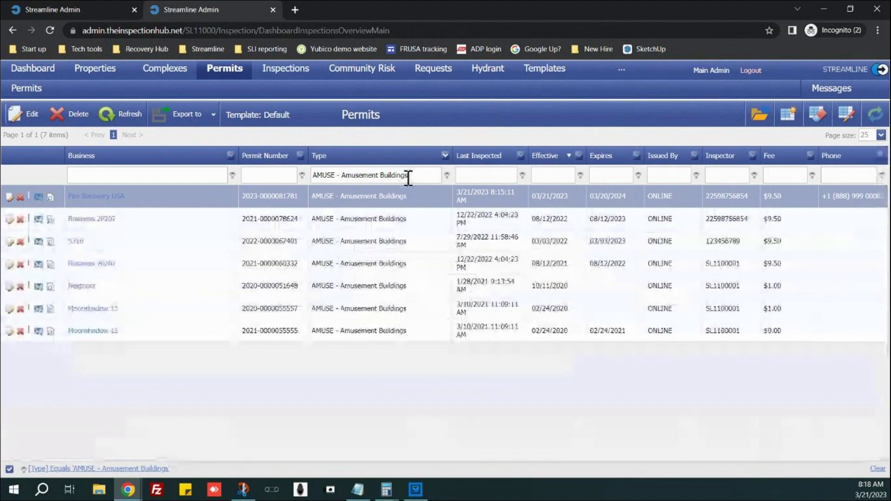
Clear the Amusement Buildings filter on permit type so the list covers all permits.
left_click_drag(408, 178, 289, 178)
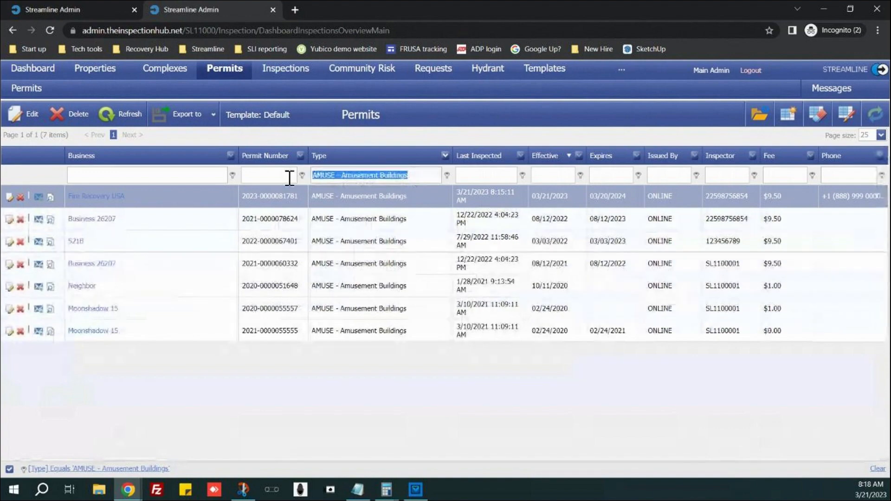
key("BackSpace")
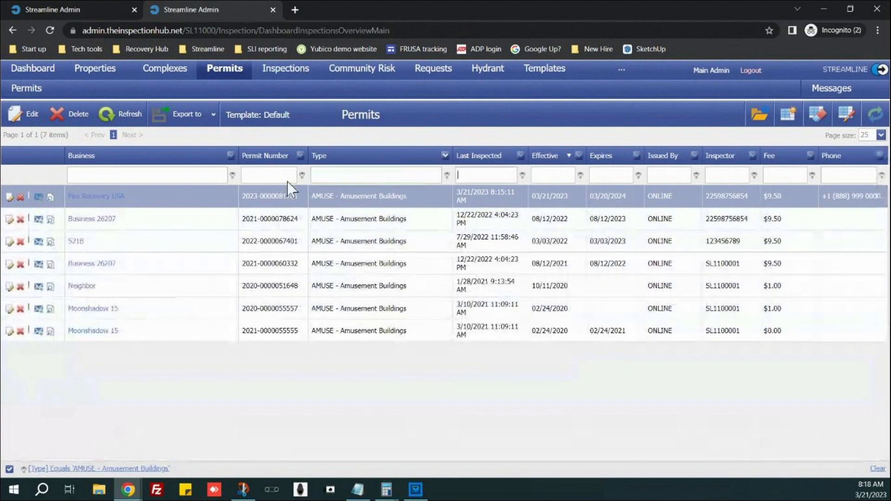
key("Tab")
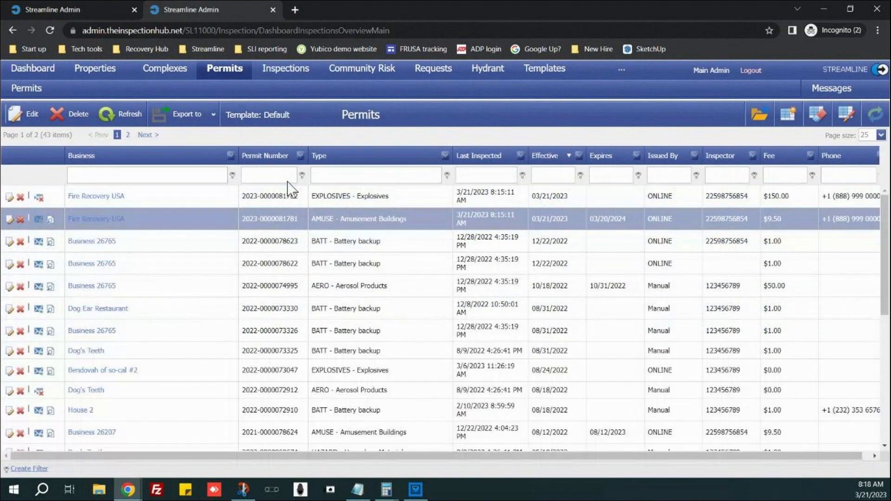
Enlarge the column chooser for the permits list, browse the additional fields available, and close it.
right_click(374, 160)
left_click(420, 238)
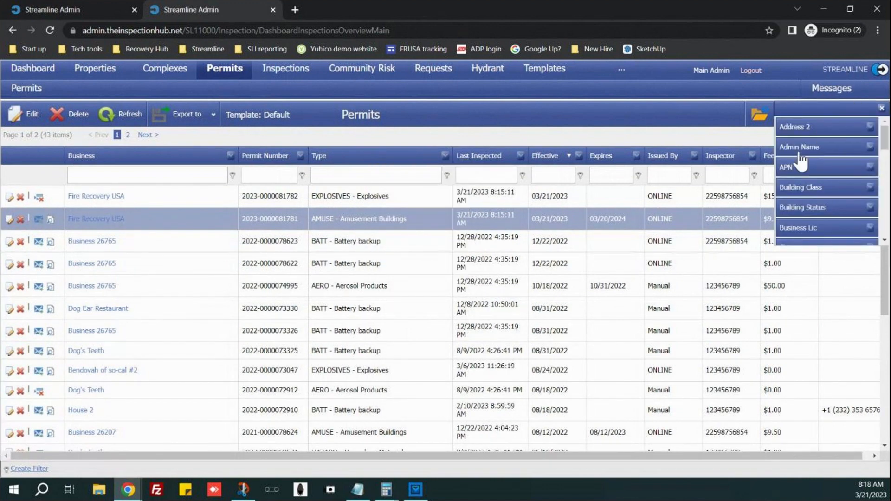
left_click_drag(799, 245, 800, 458)
scroll(799, 276, "down", 5)
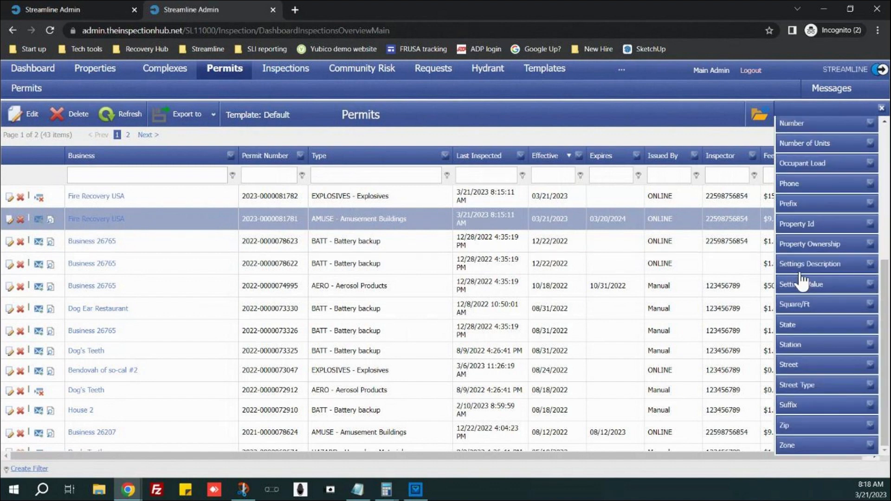
left_click(881, 109)
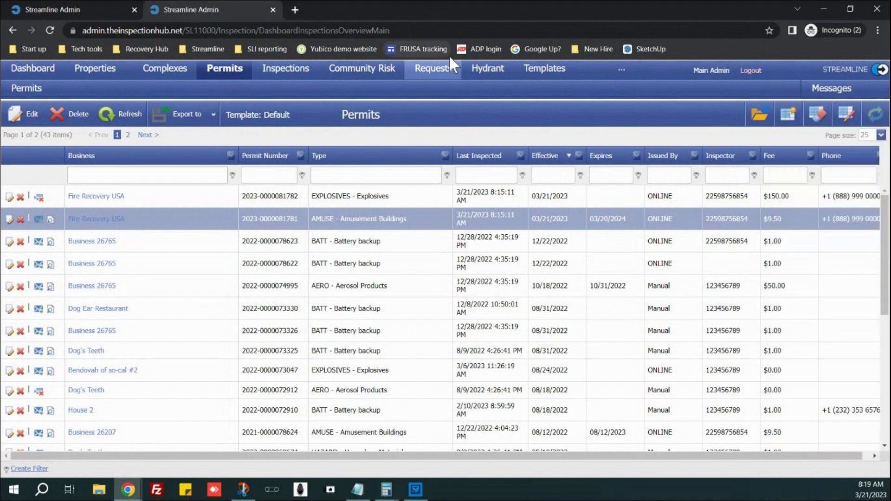
Open the completed inspections and show the permits attached to the Bendovah of so-cal #2 inspection.
mouse_move(617, 72)
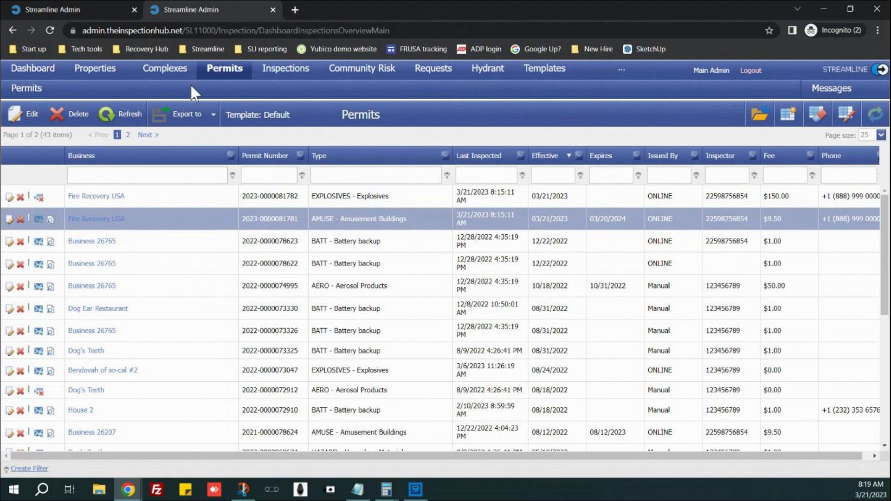
left_click(272, 69)
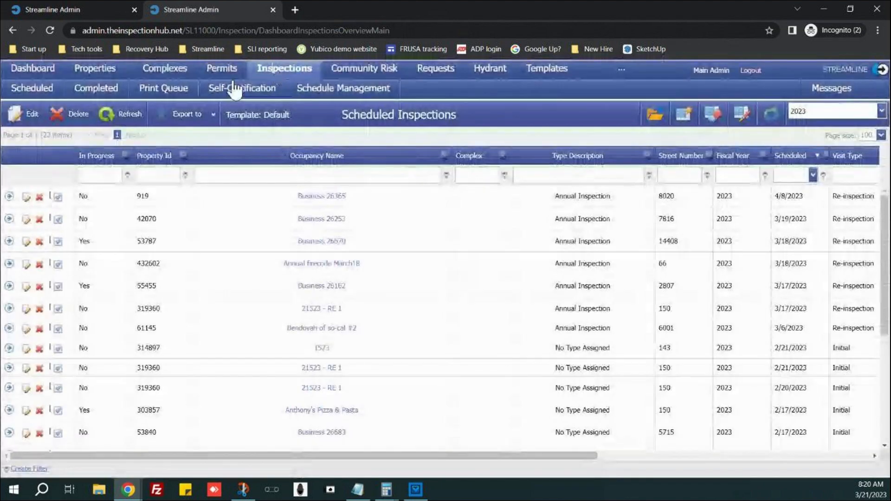
left_click(88, 89)
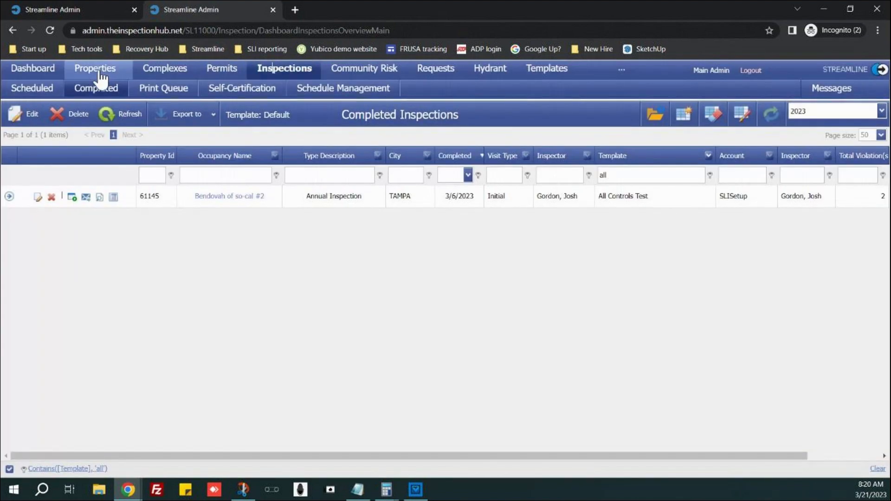
left_click(9, 197)
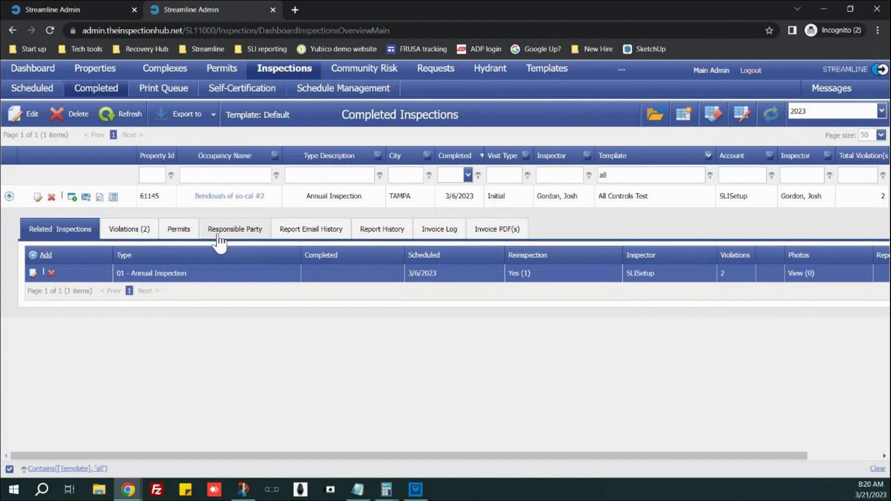
left_click(179, 235)
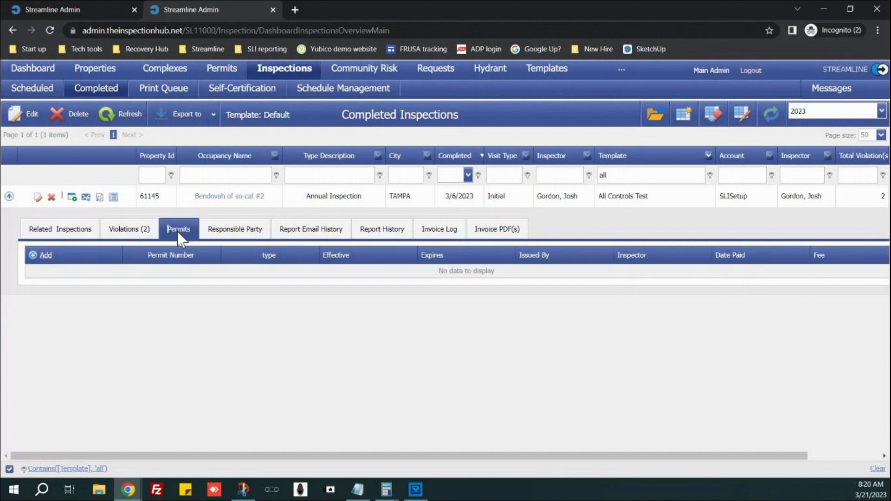
Start a new Explosives permit on the Bendovah of so-cal #2 inspection and assign the inspector who performed it.
left_click(45, 255)
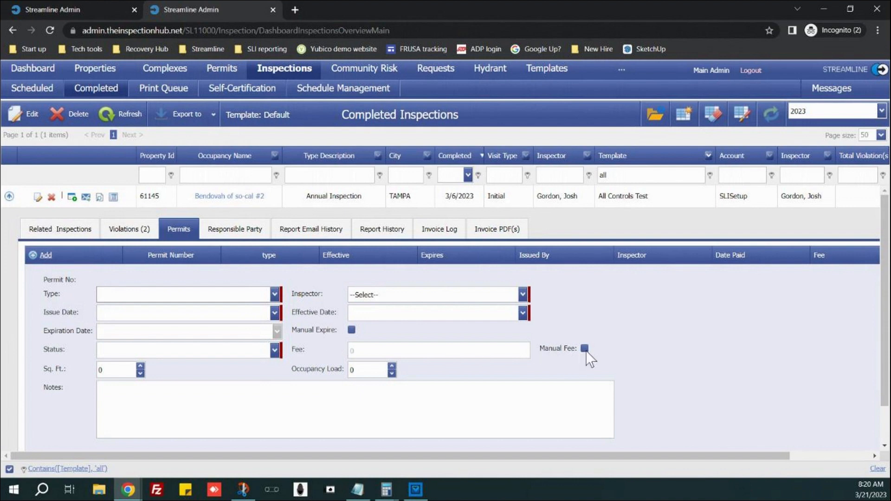
left_click(276, 294)
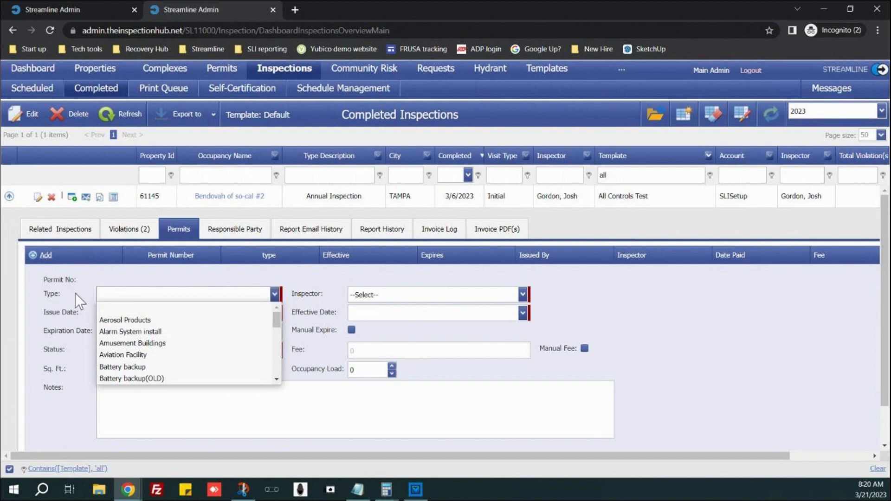
scroll(175, 379, "down", 2)
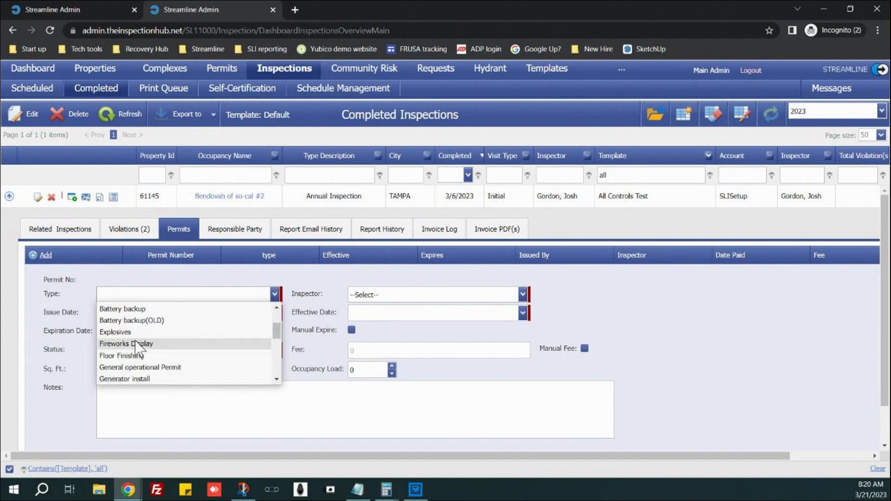
left_click(120, 331)
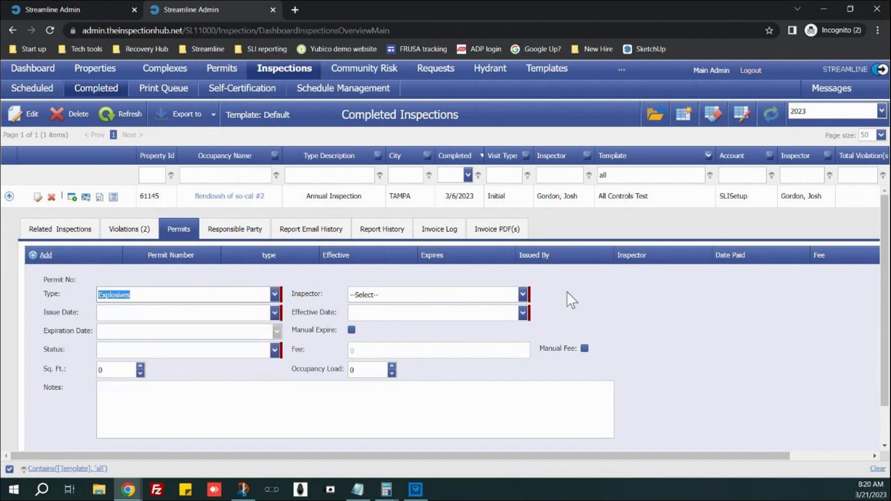
left_click(523, 295)
left_click(394, 319)
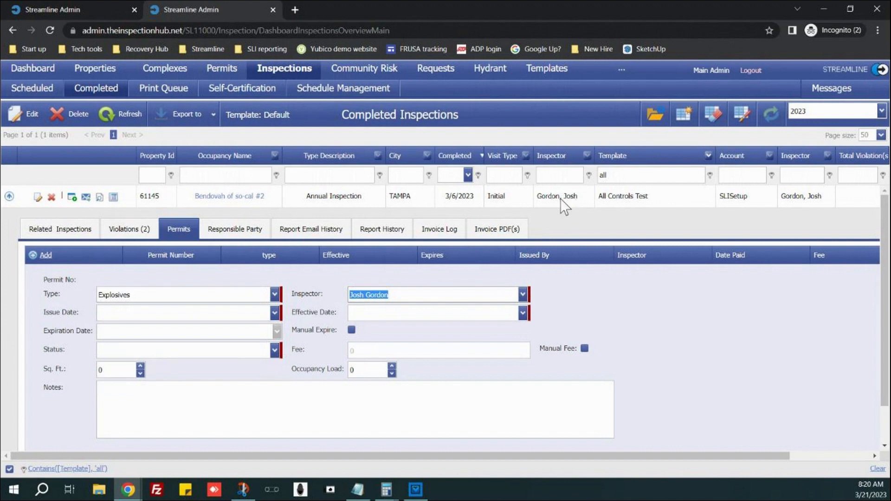
Set the new permit's issue date and effective date to March 6, 2023, and its status to Active.
left_click(274, 314)
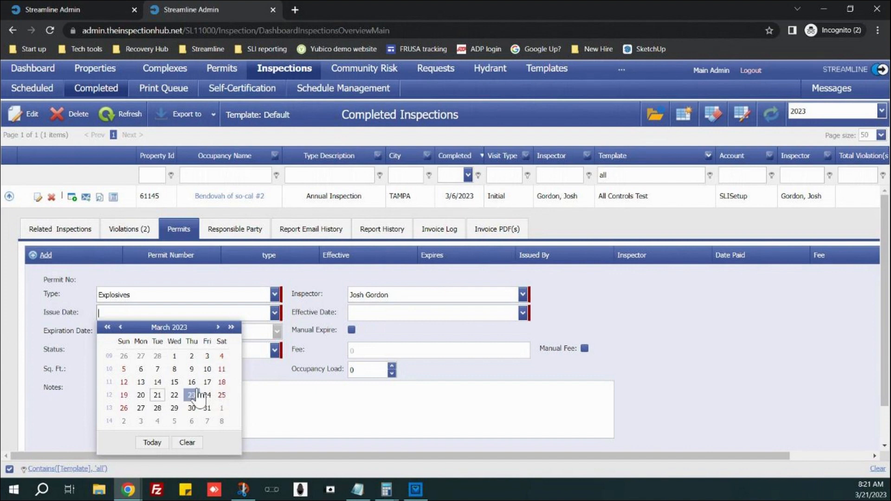
left_click(141, 370)
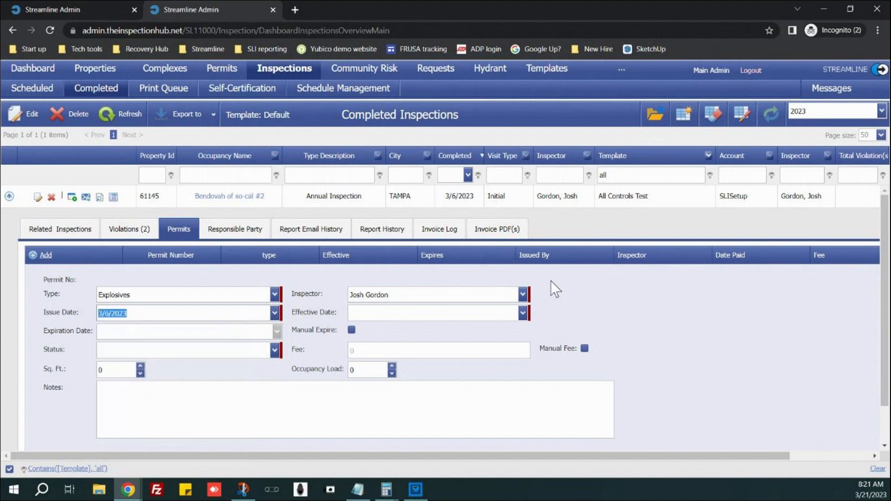
left_click(523, 313)
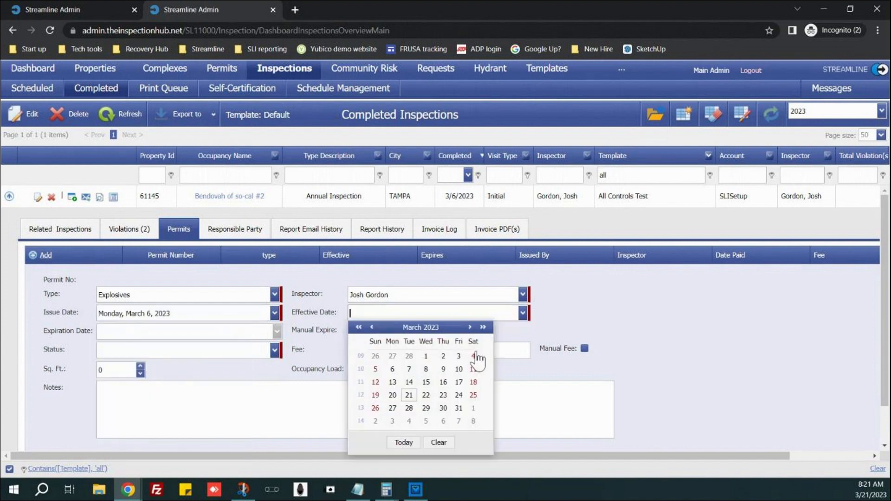
left_click(395, 370)
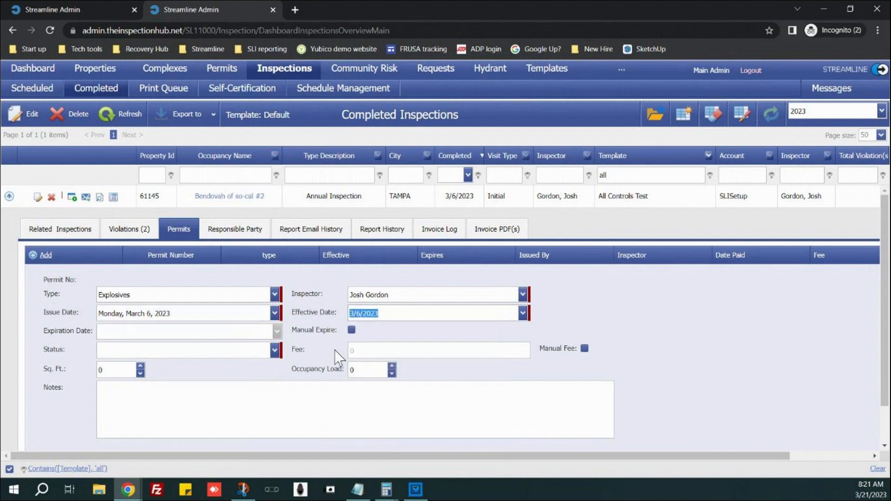
left_click(275, 349)
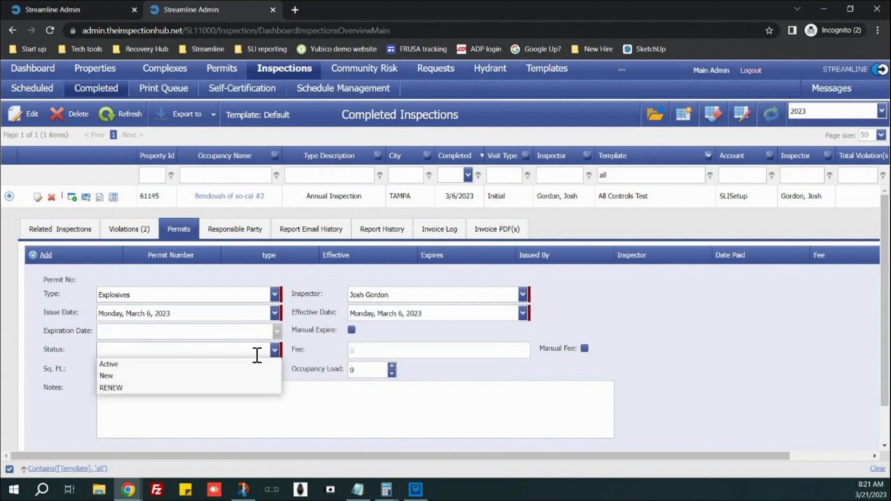
left_click(113, 365)
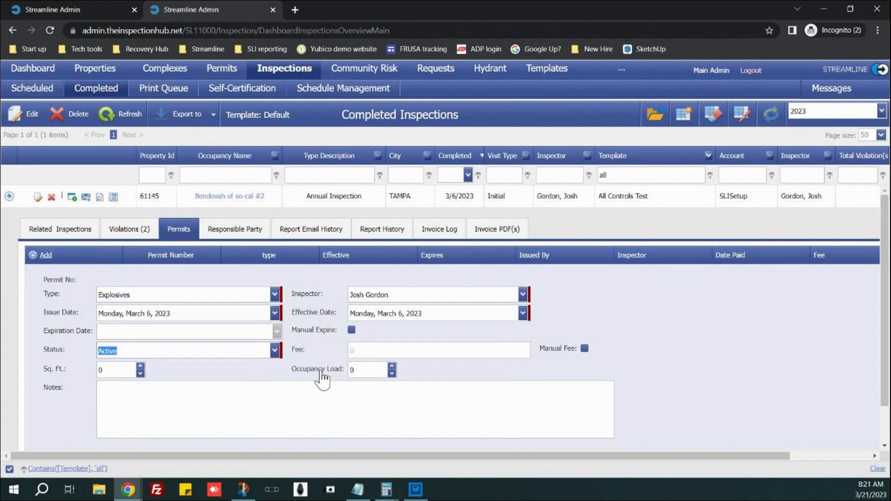
Enter the notes "This is valid from 3/6/2023-4/6/2023" and "Additional items" with lines 1, 2 and 3, and add the permit to the inspection.
left_click(136, 399)
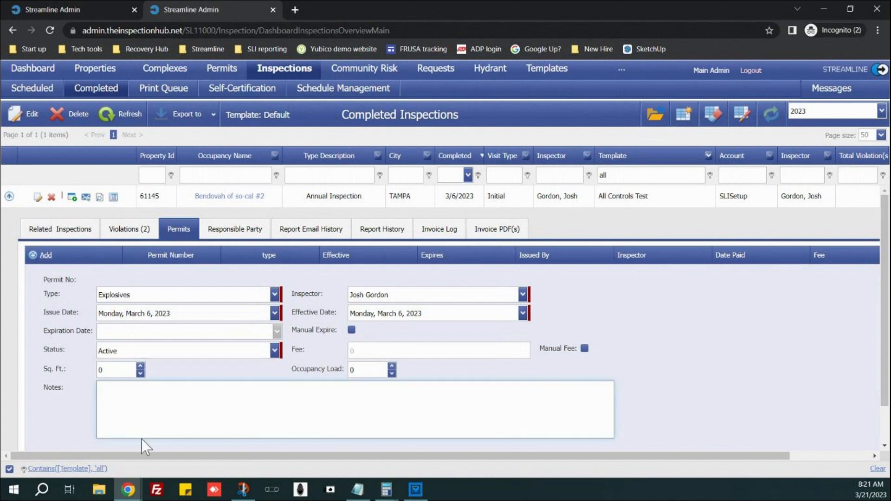
type("This is valid from 3/6/202")
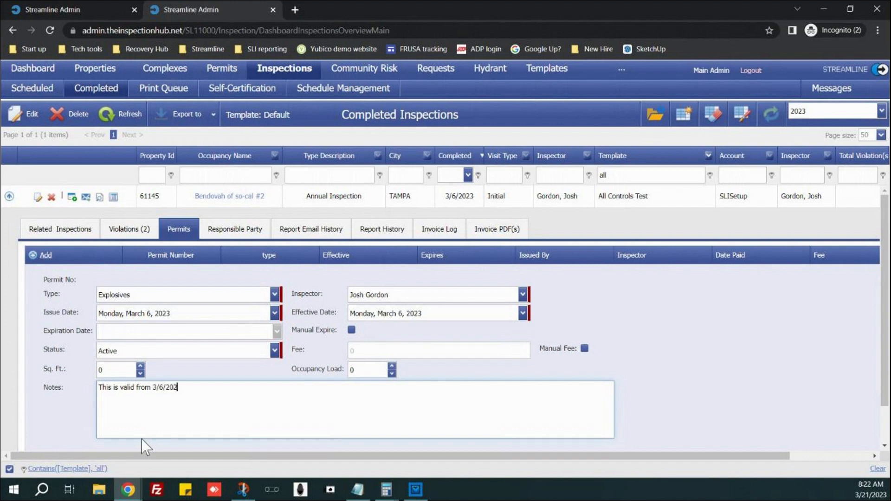
type("3-4/6/2023")
scroll(90, 390, "down", 1)
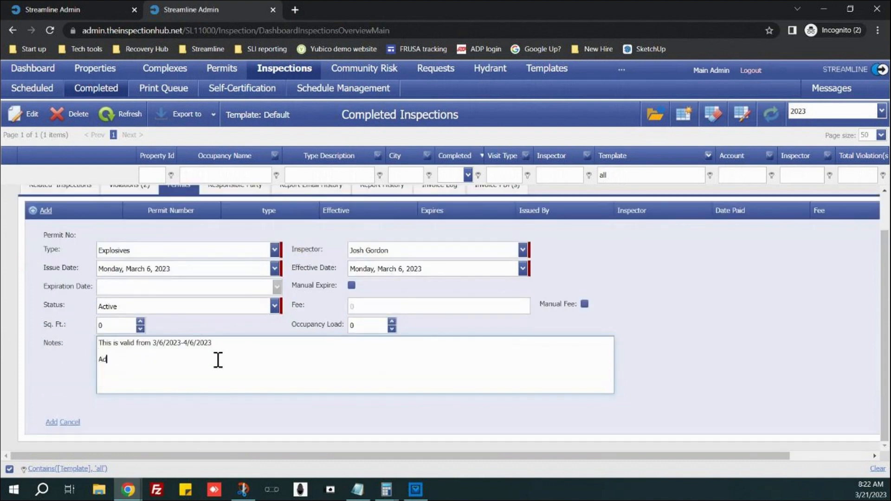
type("tional items")
left_click(51, 422)
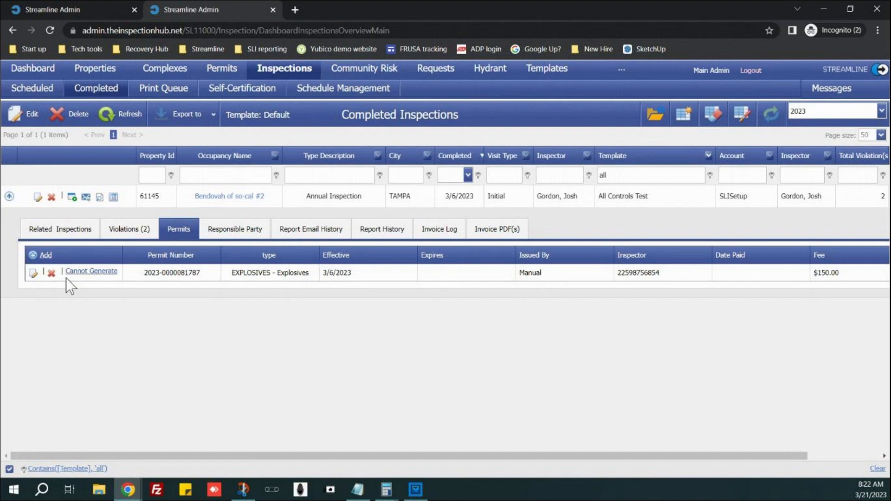
Reopen the Explosives permit for editing and delete the validity date line from its notes.
left_click(32, 275)
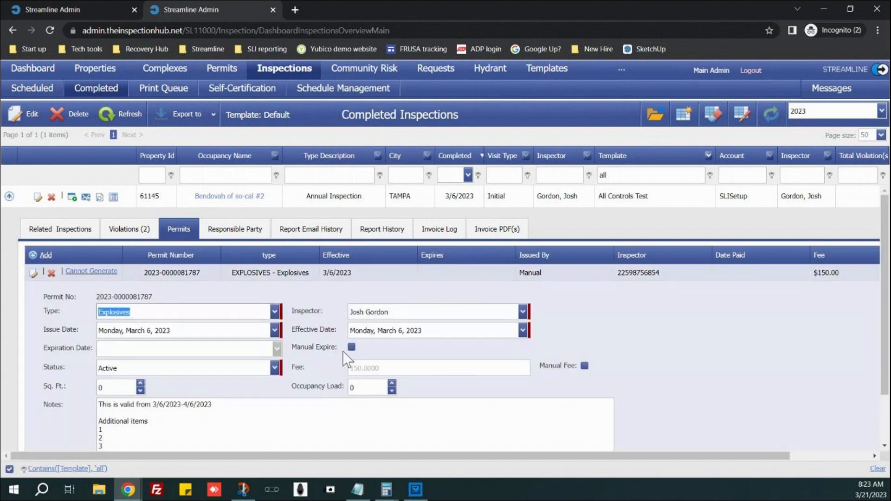
left_click_drag(218, 405, 68, 405)
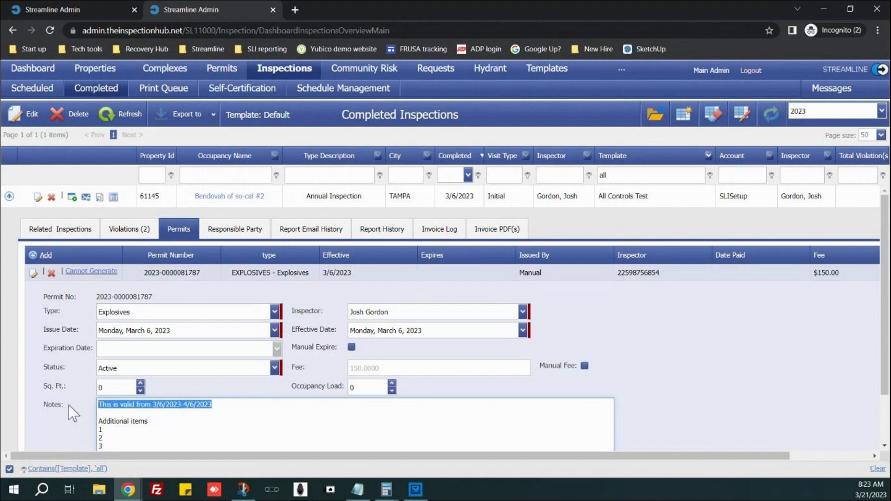
key("BackSpace")
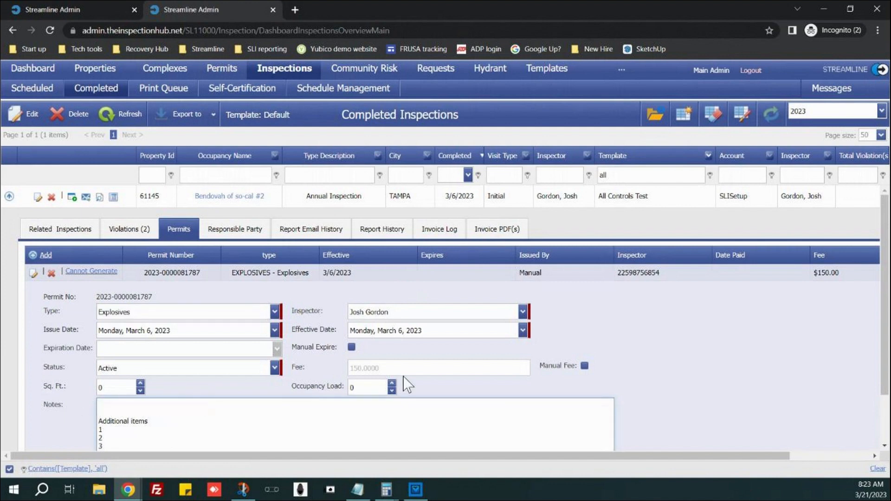
Enable manual expiration on the Explosives permit, set its expiration date to April 6, 2023, and save the update.
left_click(351, 347)
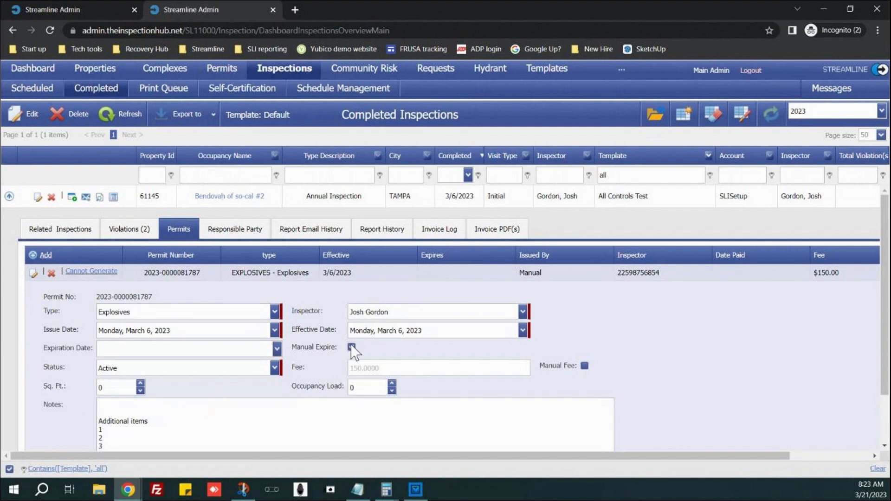
left_click(276, 354)
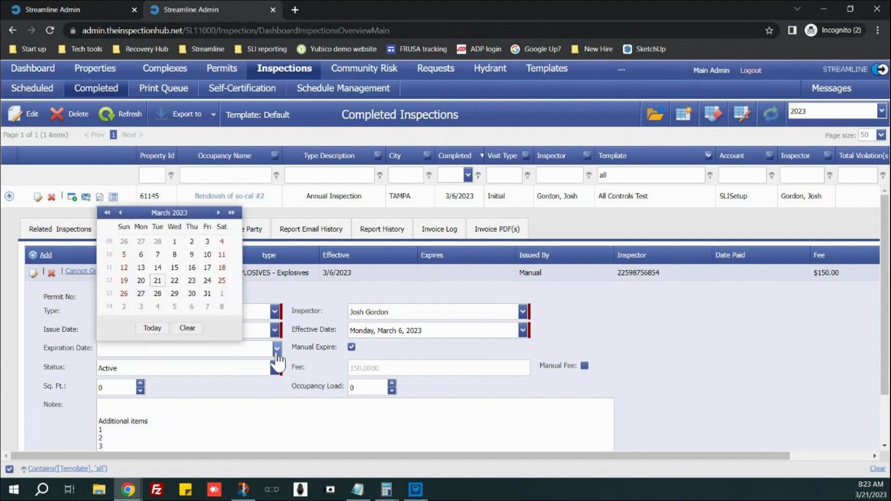
left_click(217, 212)
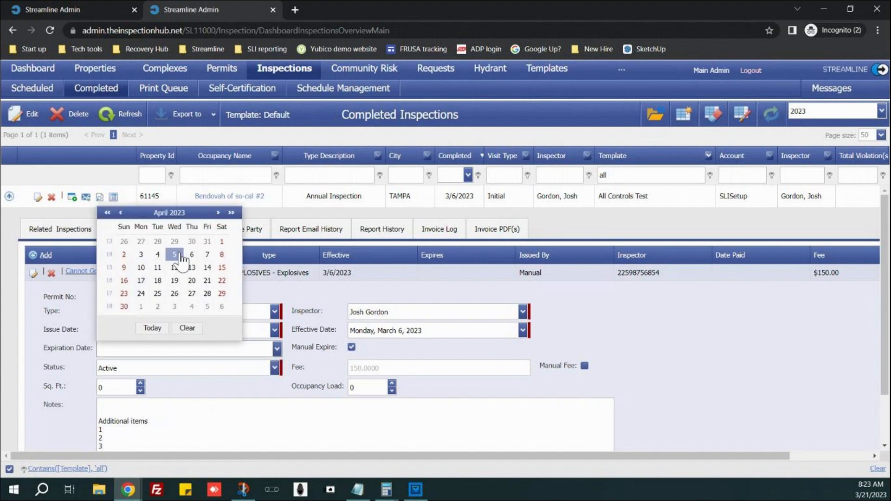
left_click(191, 255)
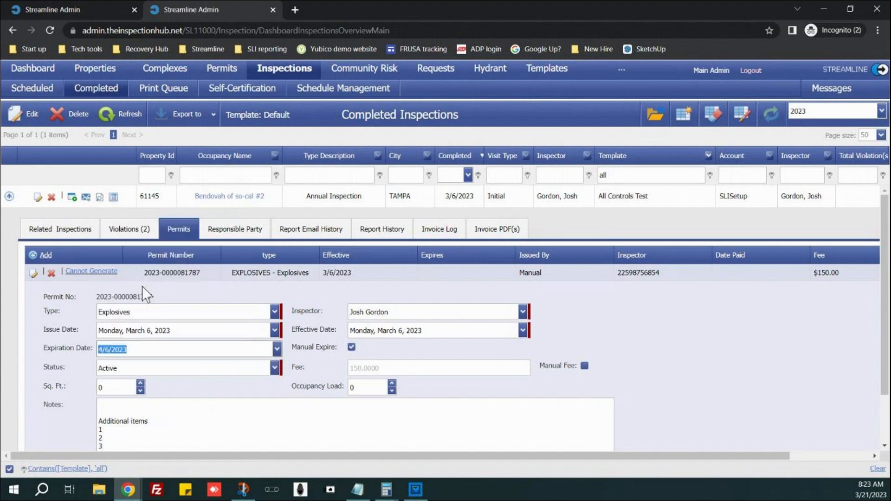
left_click(47, 398)
scroll(48, 398, "down", 2)
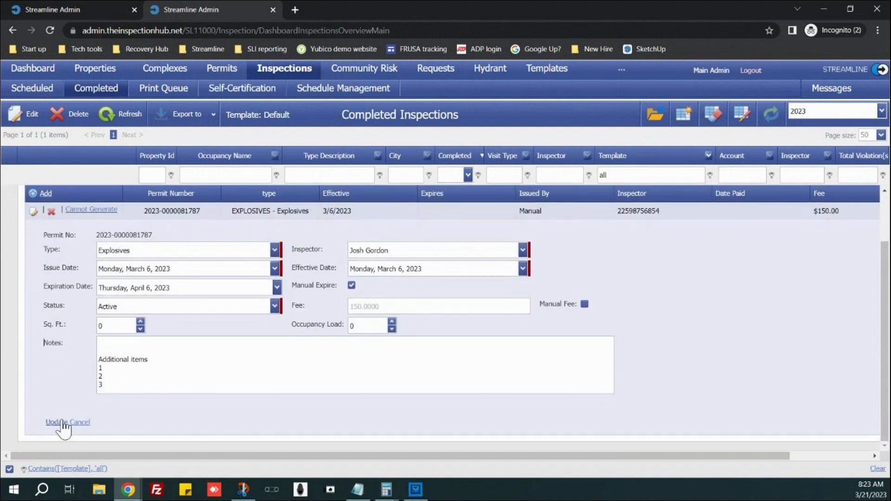
left_click(57, 422)
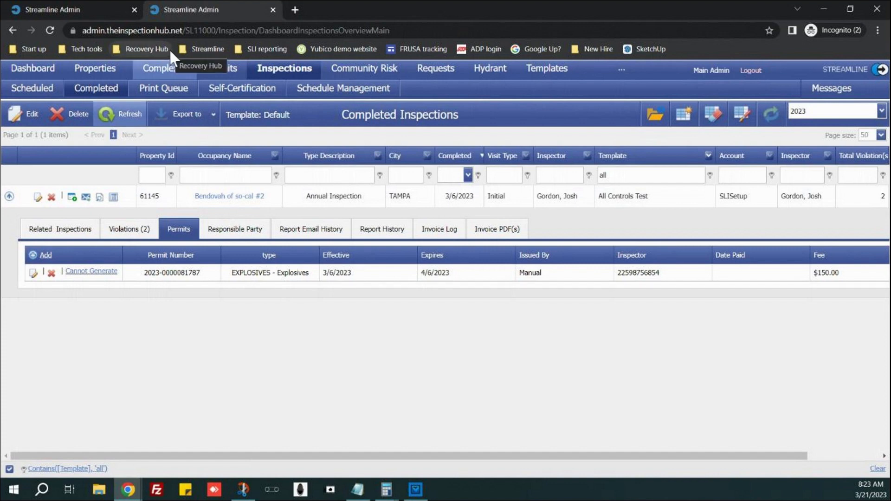
Go to the permits list, read why the Fire Recovery USA Explosives permit cannot be generated, and dismiss the explanation.
left_click(184, 114)
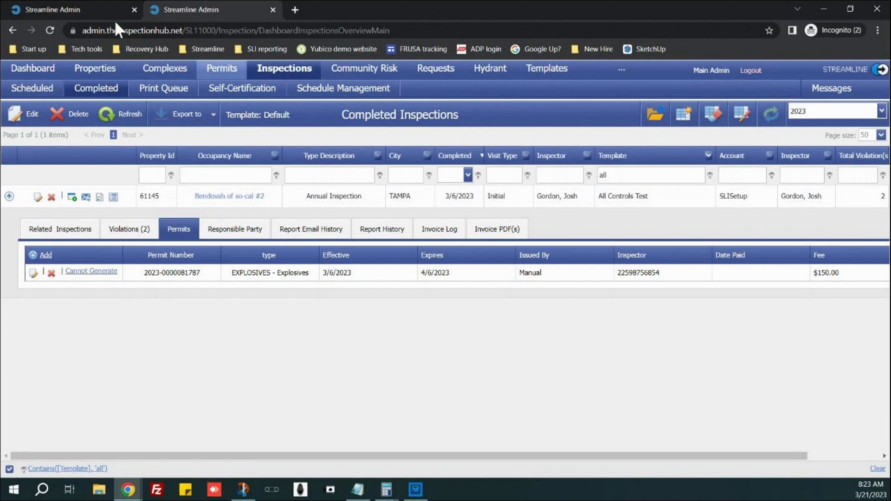
left_click(219, 70)
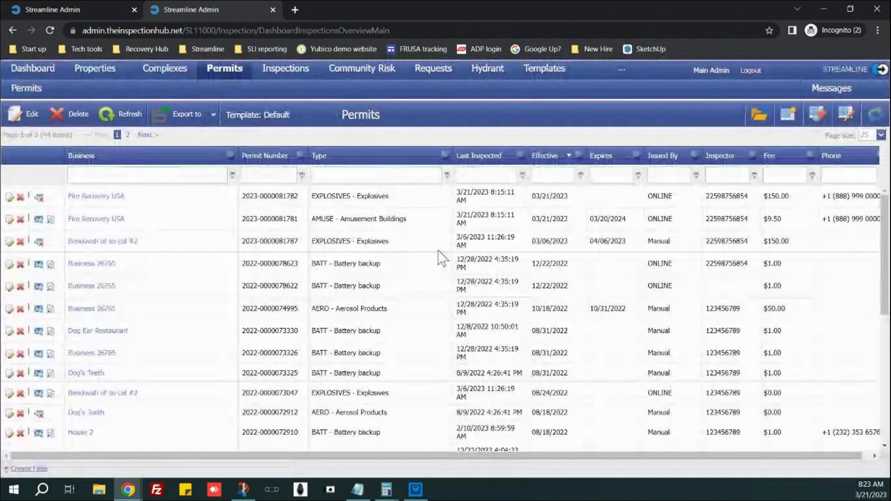
left_click(39, 197)
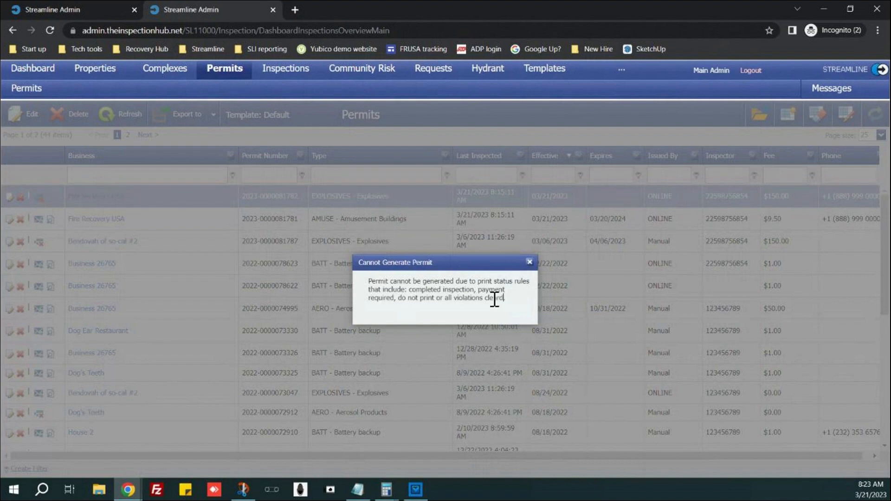
left_click_drag(494, 303, 377, 280)
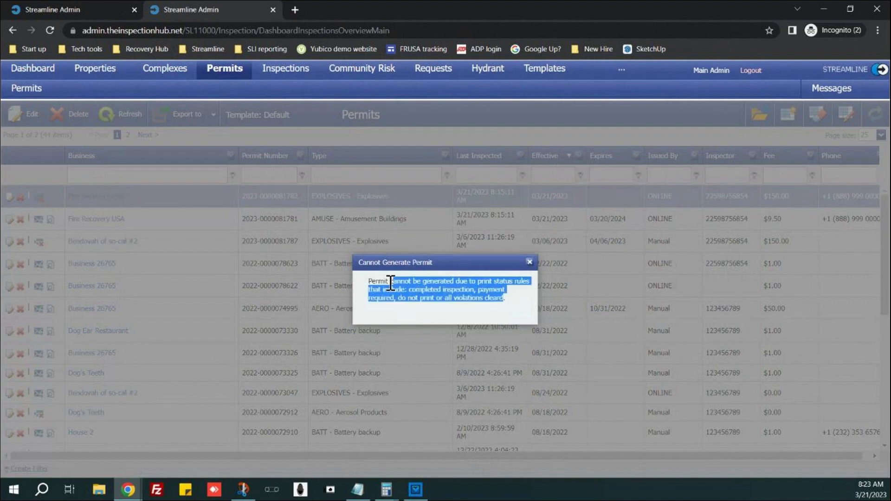
left_click(529, 263)
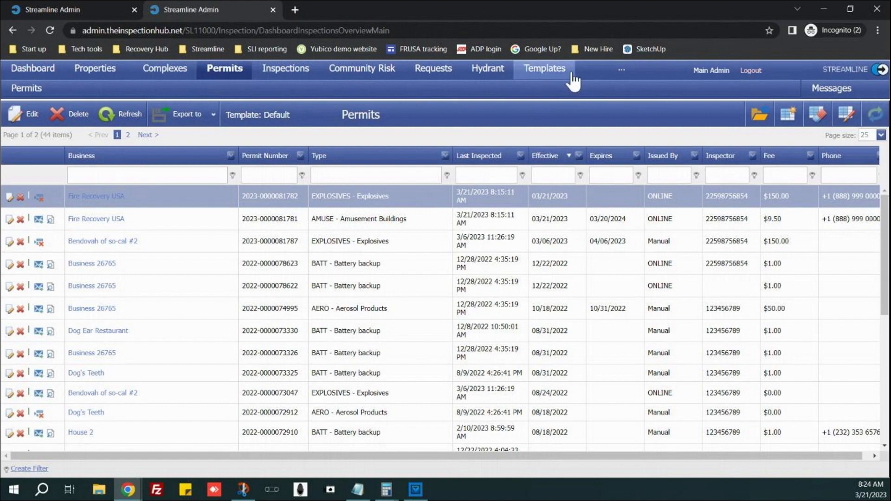
Open the Permit Type values in the admin lookup management and look through the listed permit types.
mouse_move(621, 71)
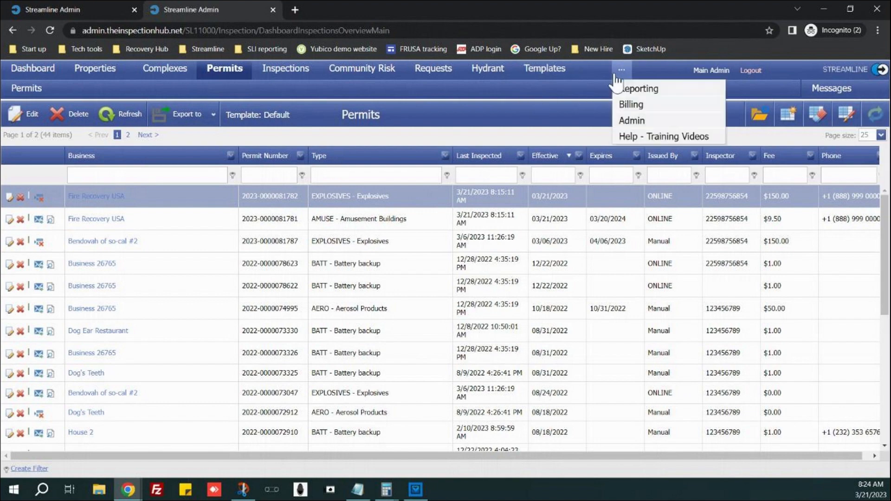
left_click(633, 122)
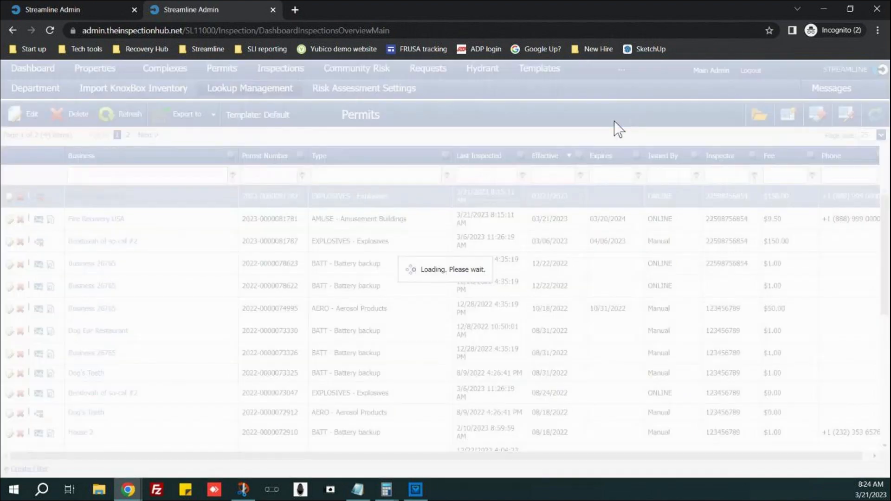
left_click(245, 89)
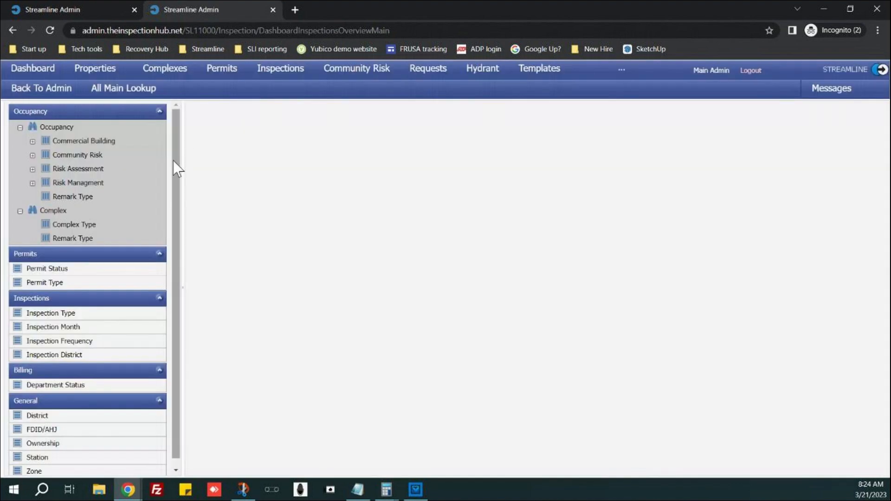
left_click(47, 282)
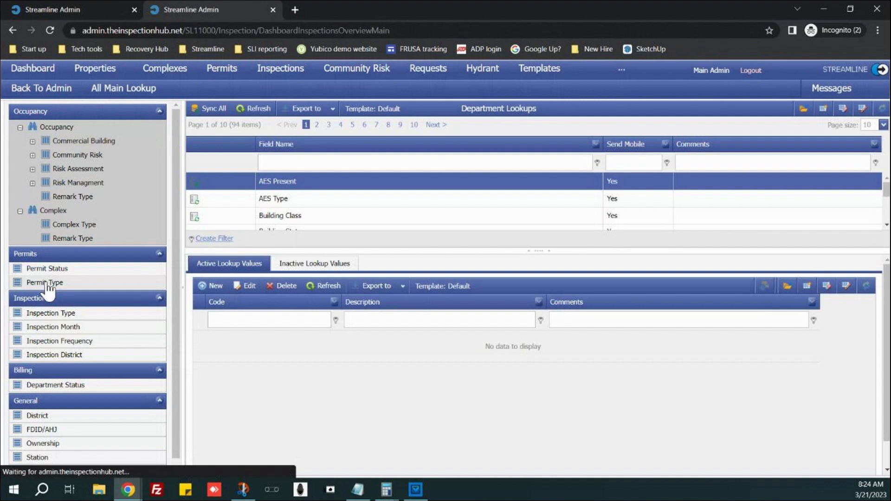
left_click(39, 284)
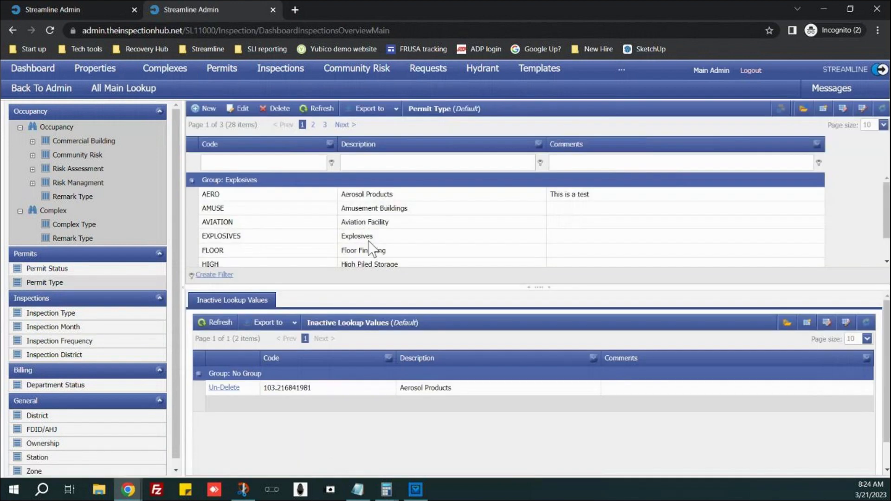
left_click(492, 265)
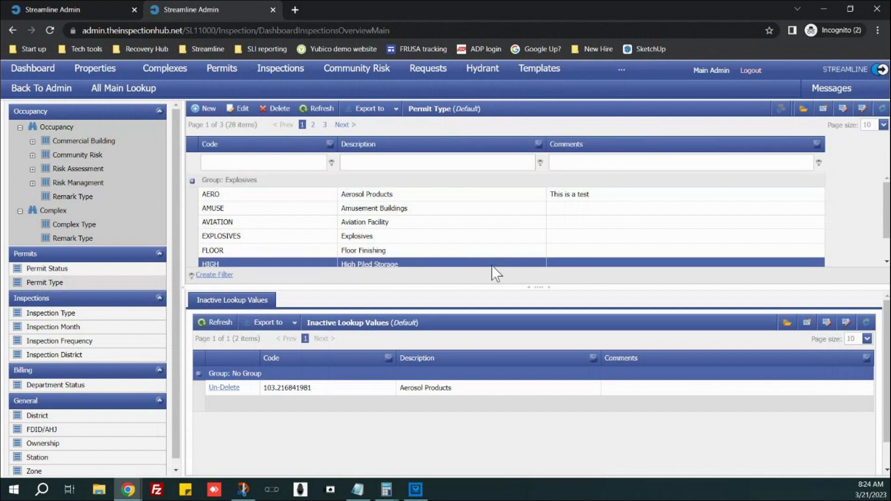
left_click(362, 252)
left_click(363, 263)
Display the Inspection Type lookup values and select the SOFT entry in Group One.
left_click(65, 316)
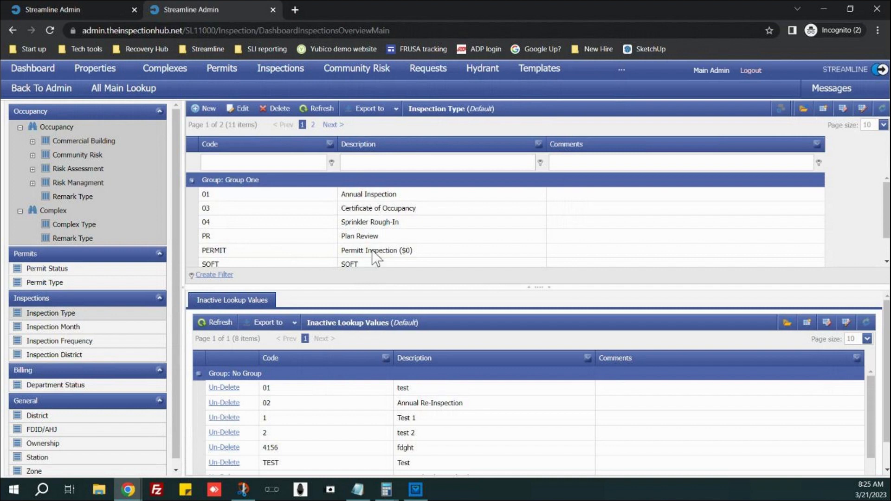
left_click(365, 263)
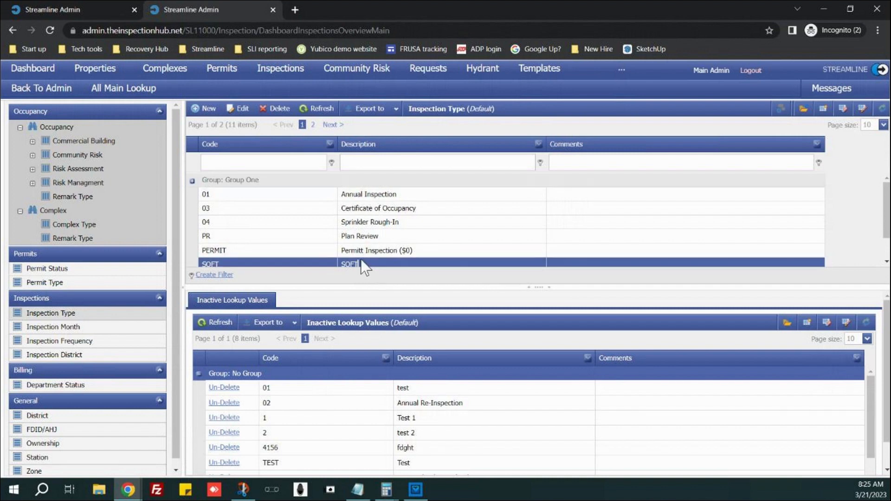